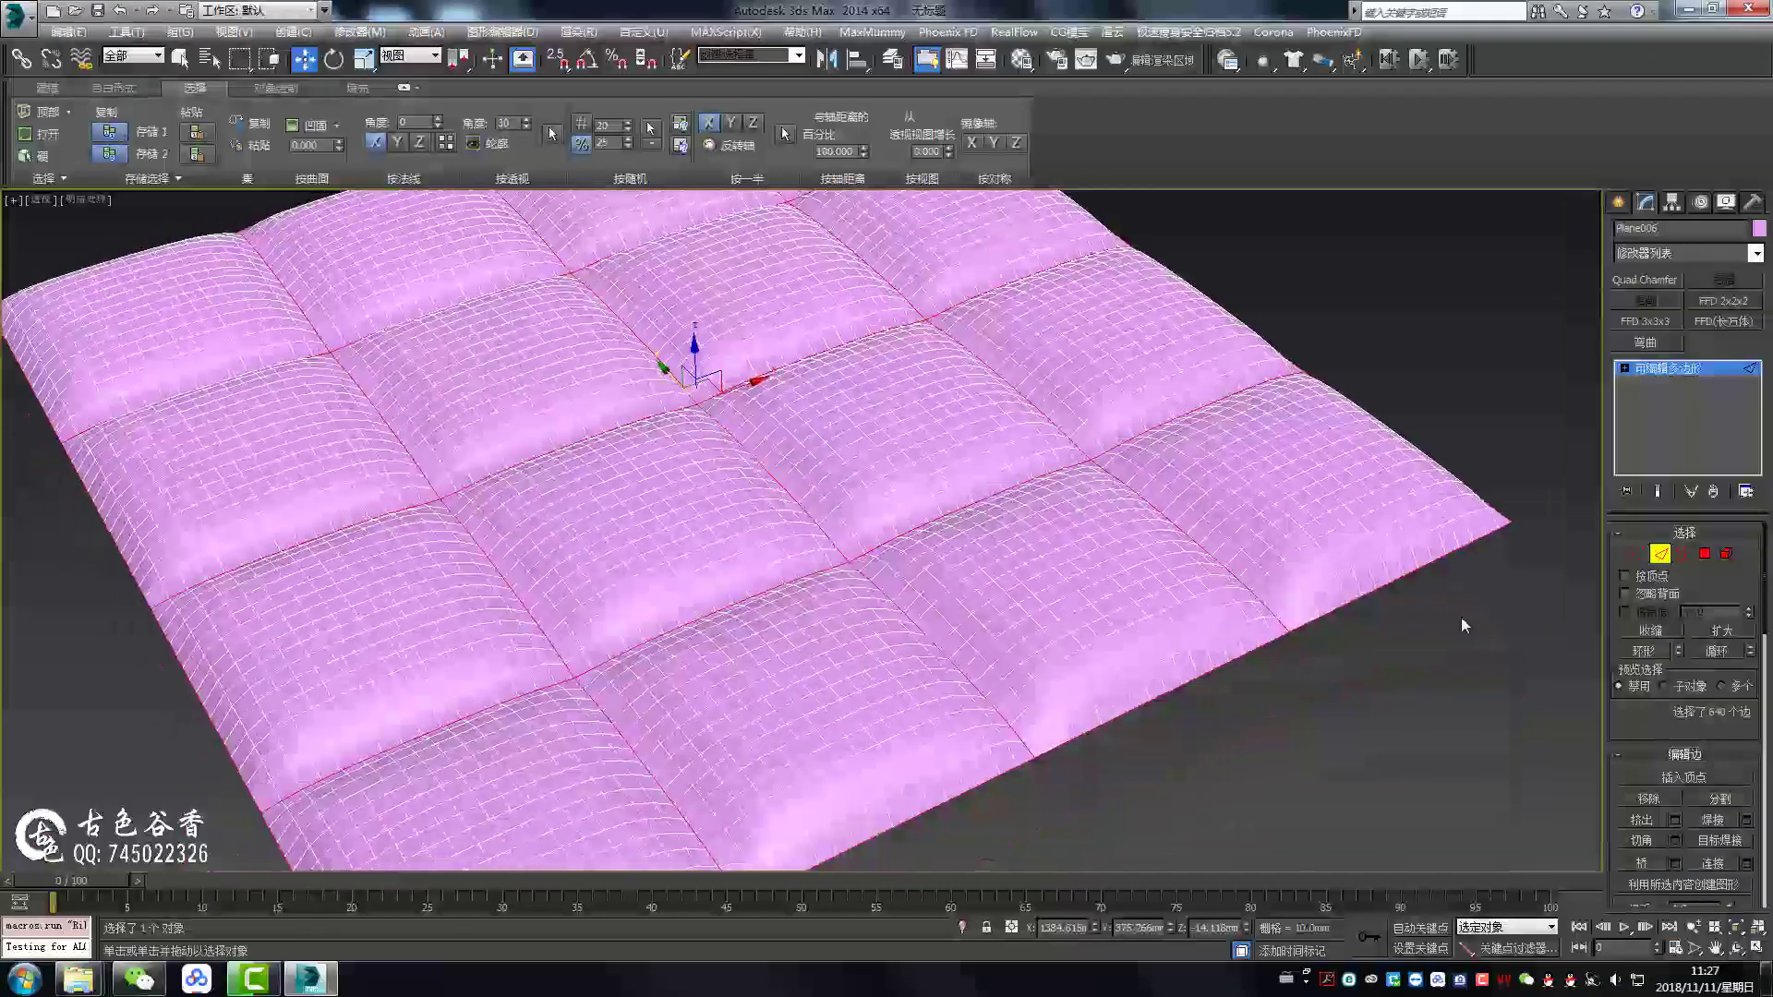
- Switch to Vertex sub-object level to work on the tuft-point vertices
key(1)
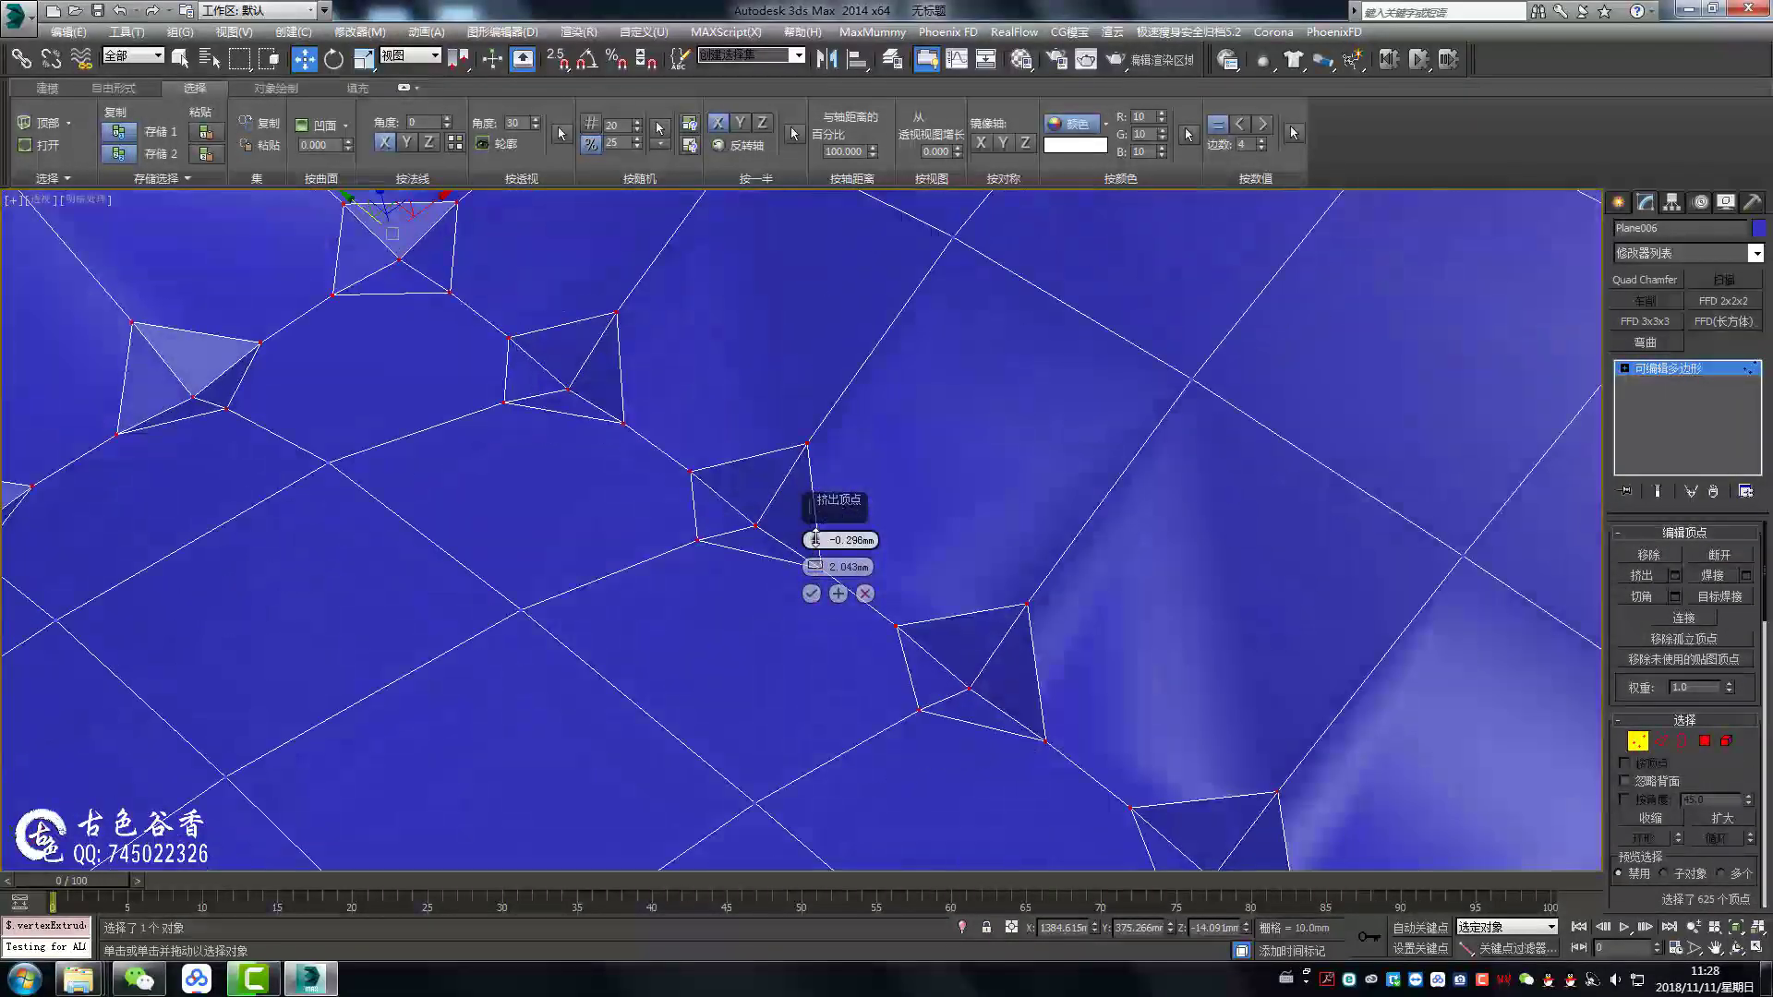
- Commit the tuft dimple vertex extrusion with a 1.373mm width
click(811, 594)
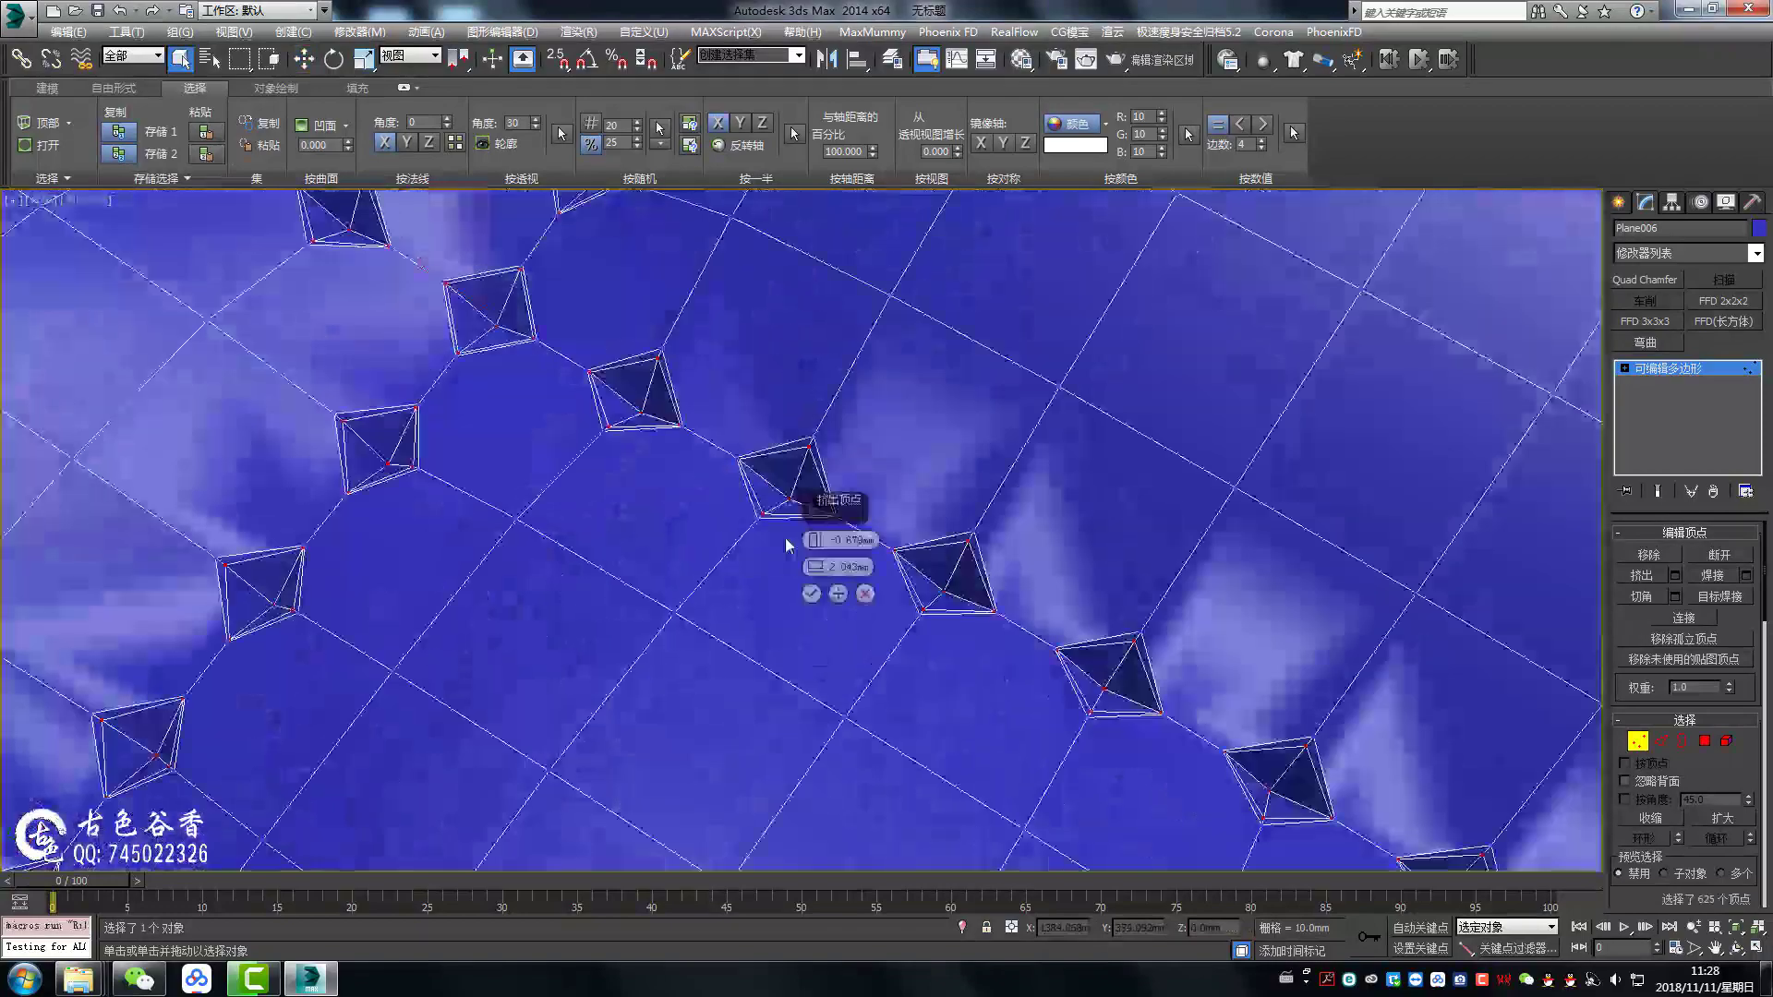
scroll(786, 545, up, 3)
drag(812, 567, 816, 568)
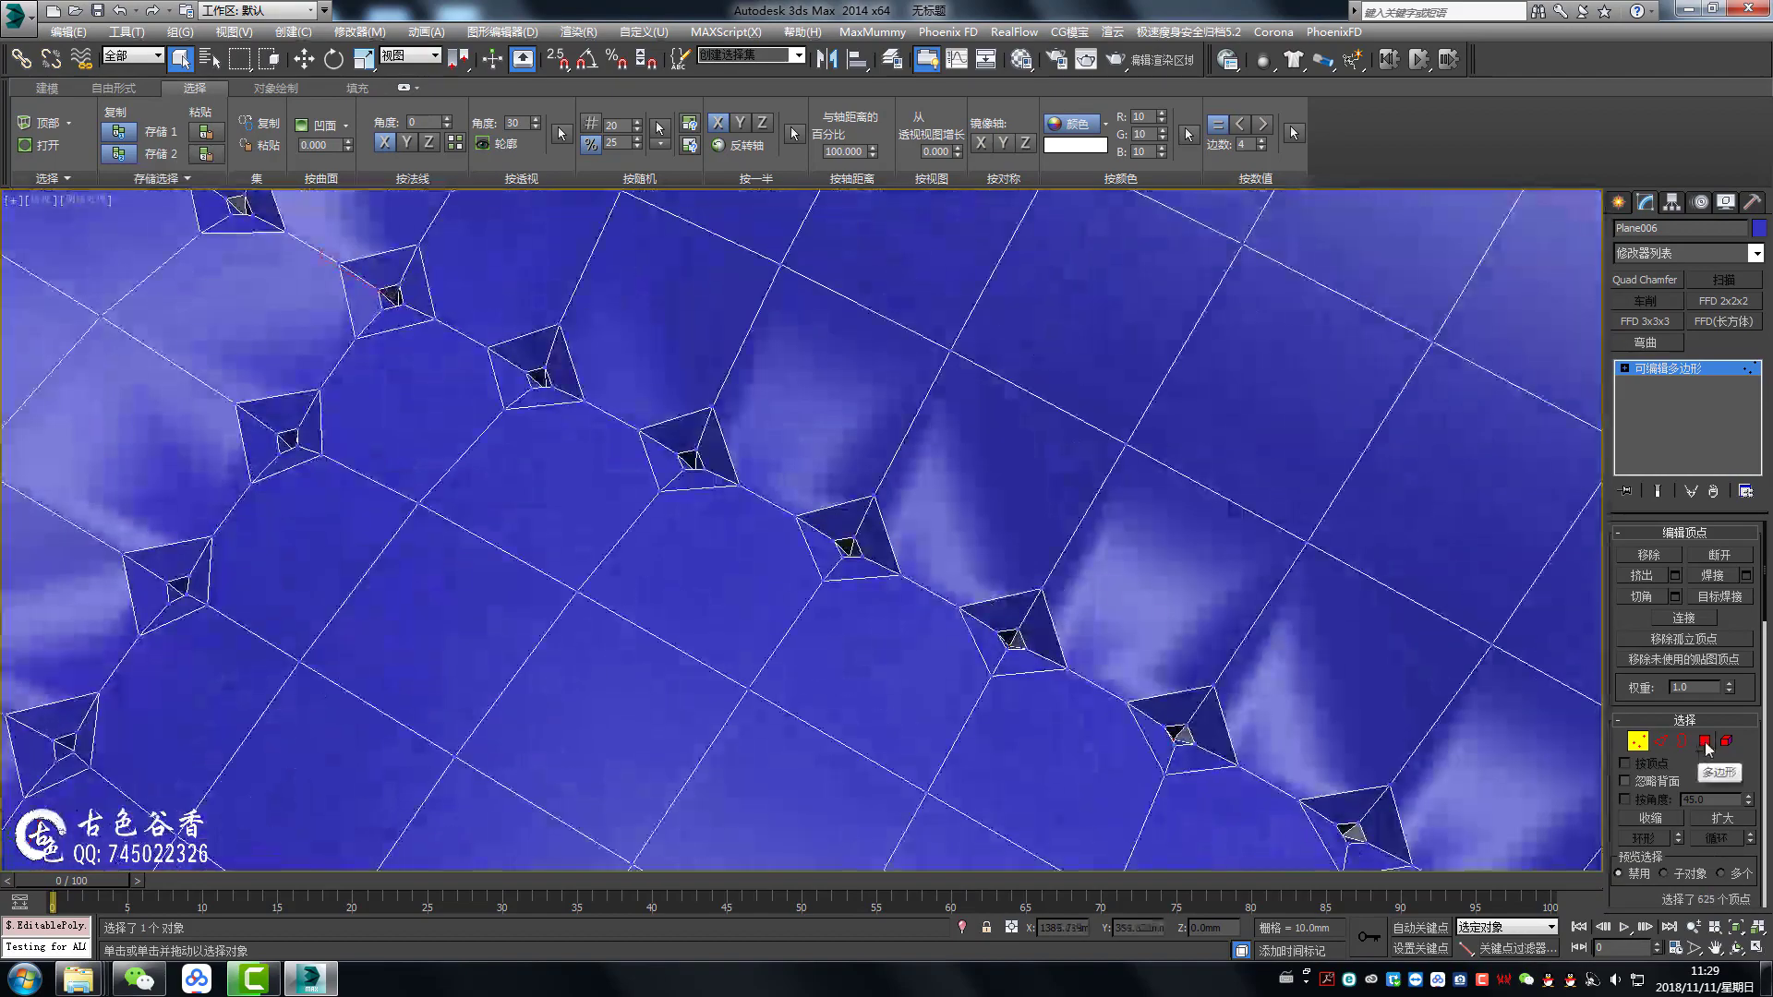
- Extrude the seam polygons into flat strips with height 0 and width about 2.139mm
click(1705, 741)
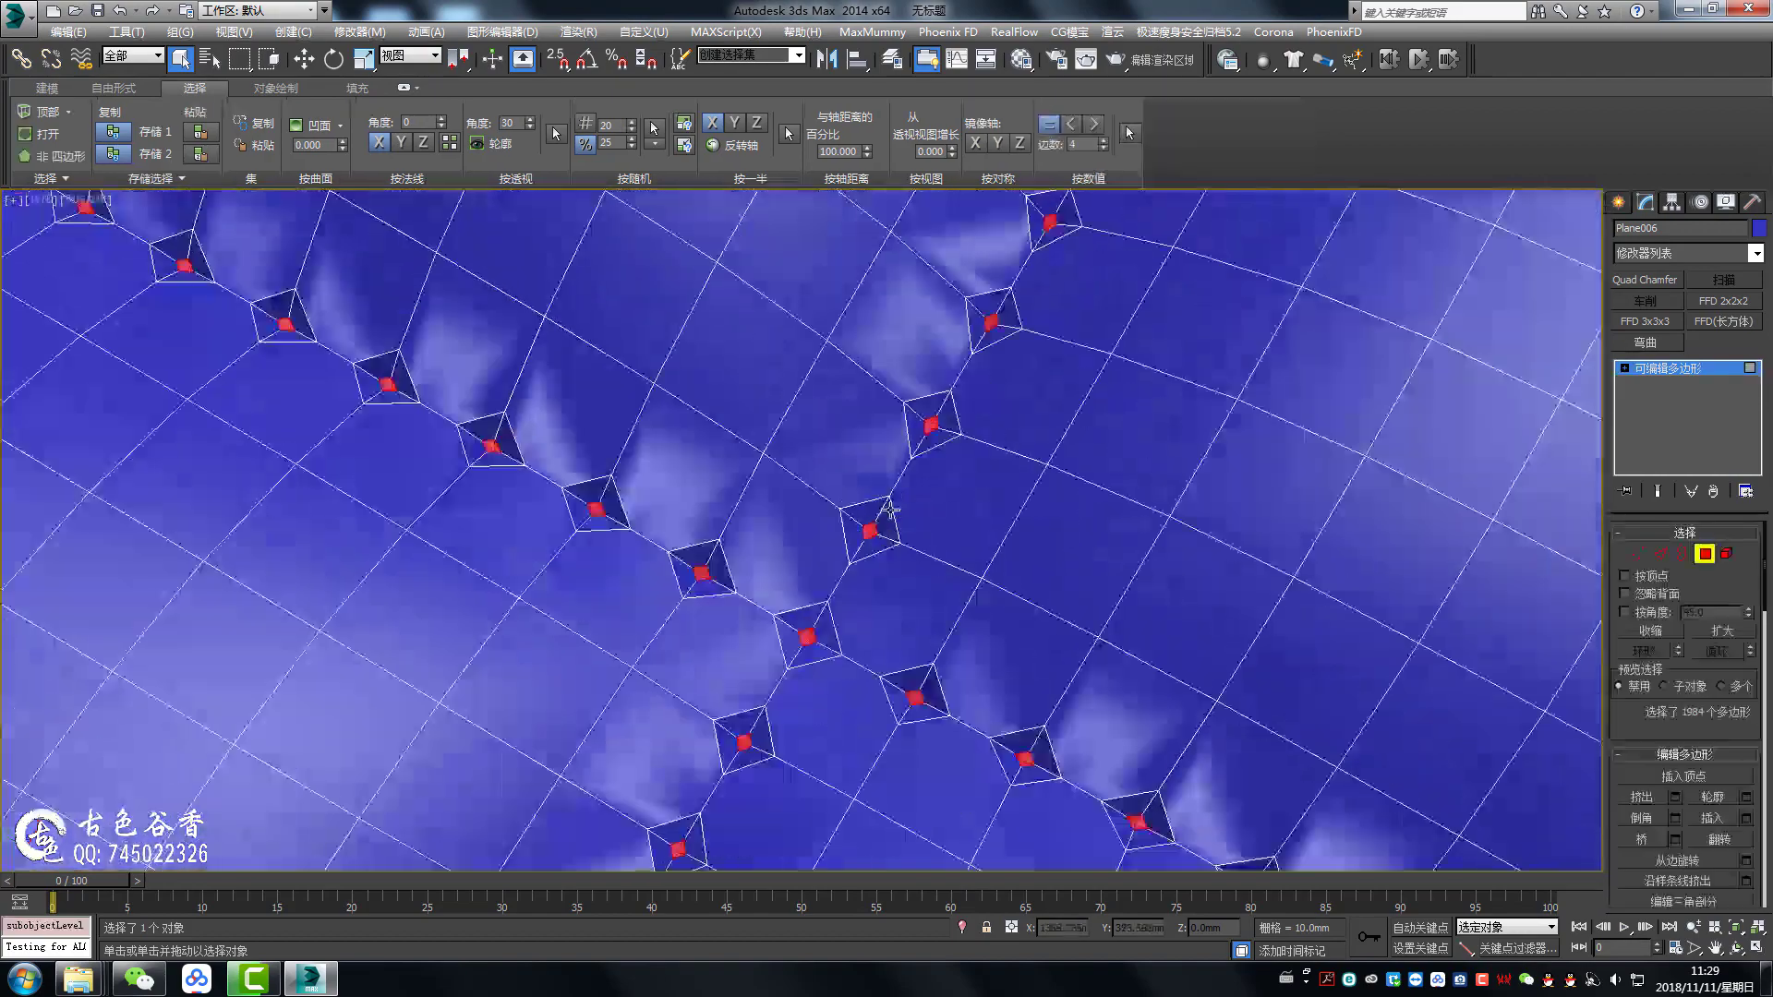
alt+middle_drag(1034, 658, 437, 342)
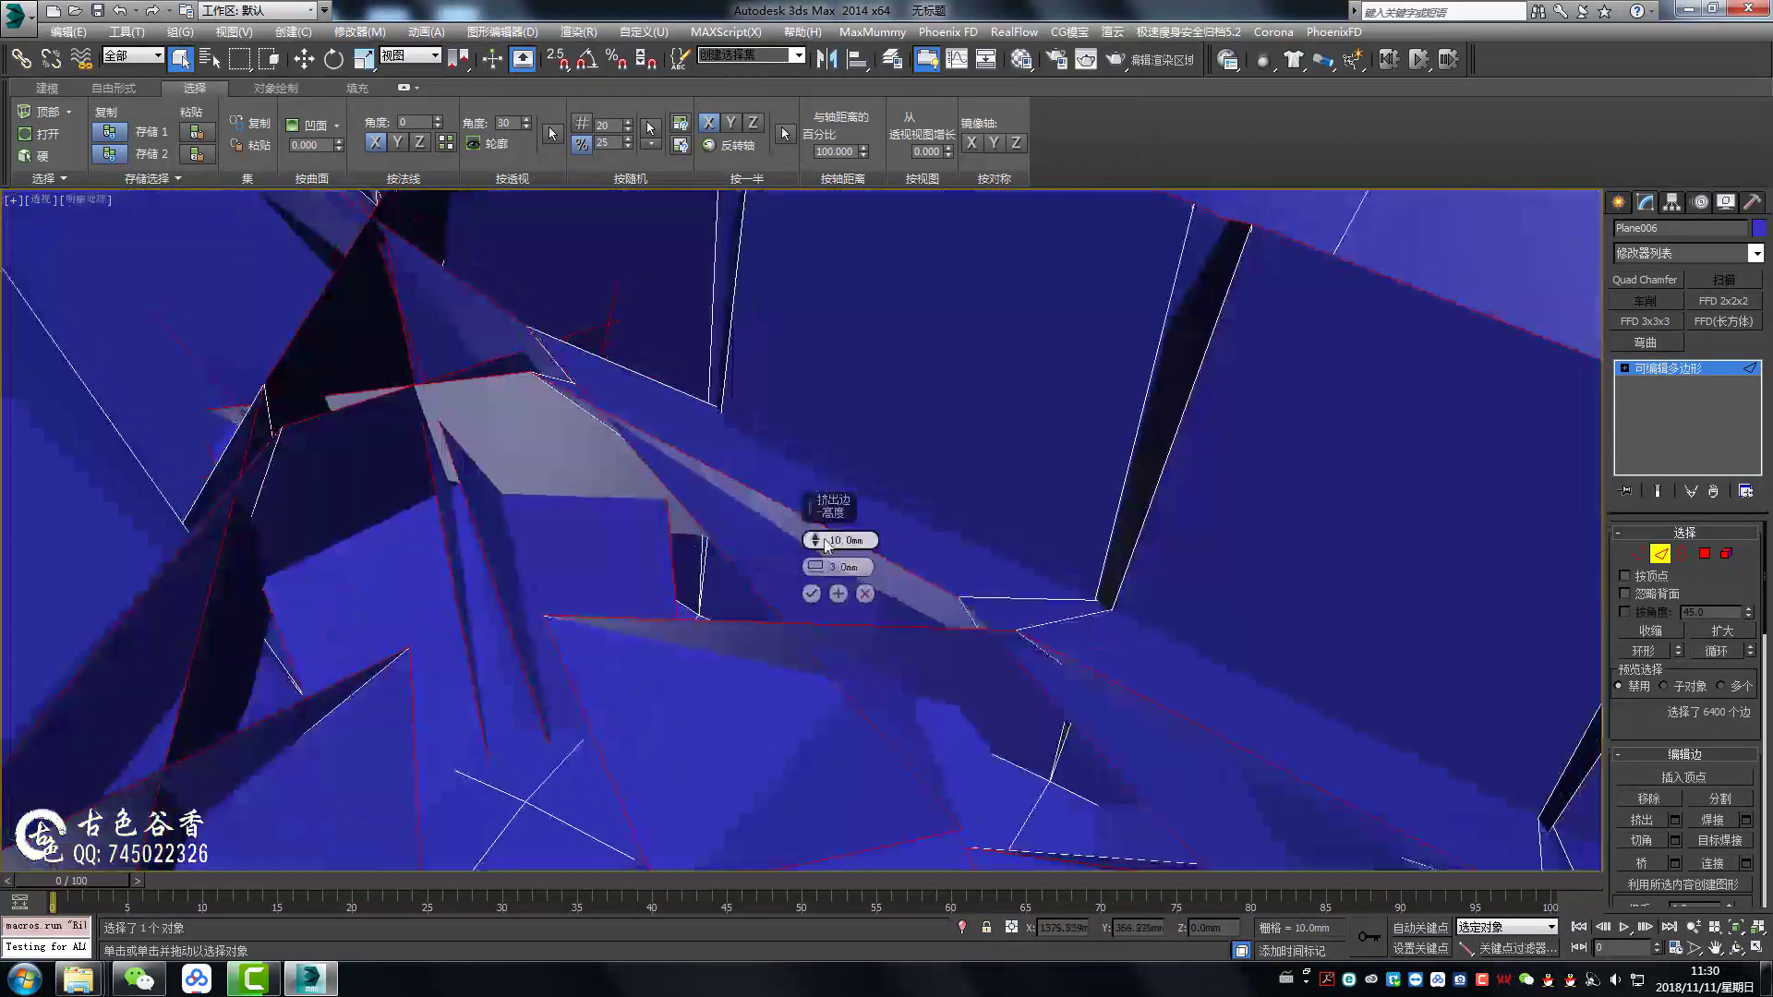
right_click(825, 543)
drag(816, 565, 816, 574)
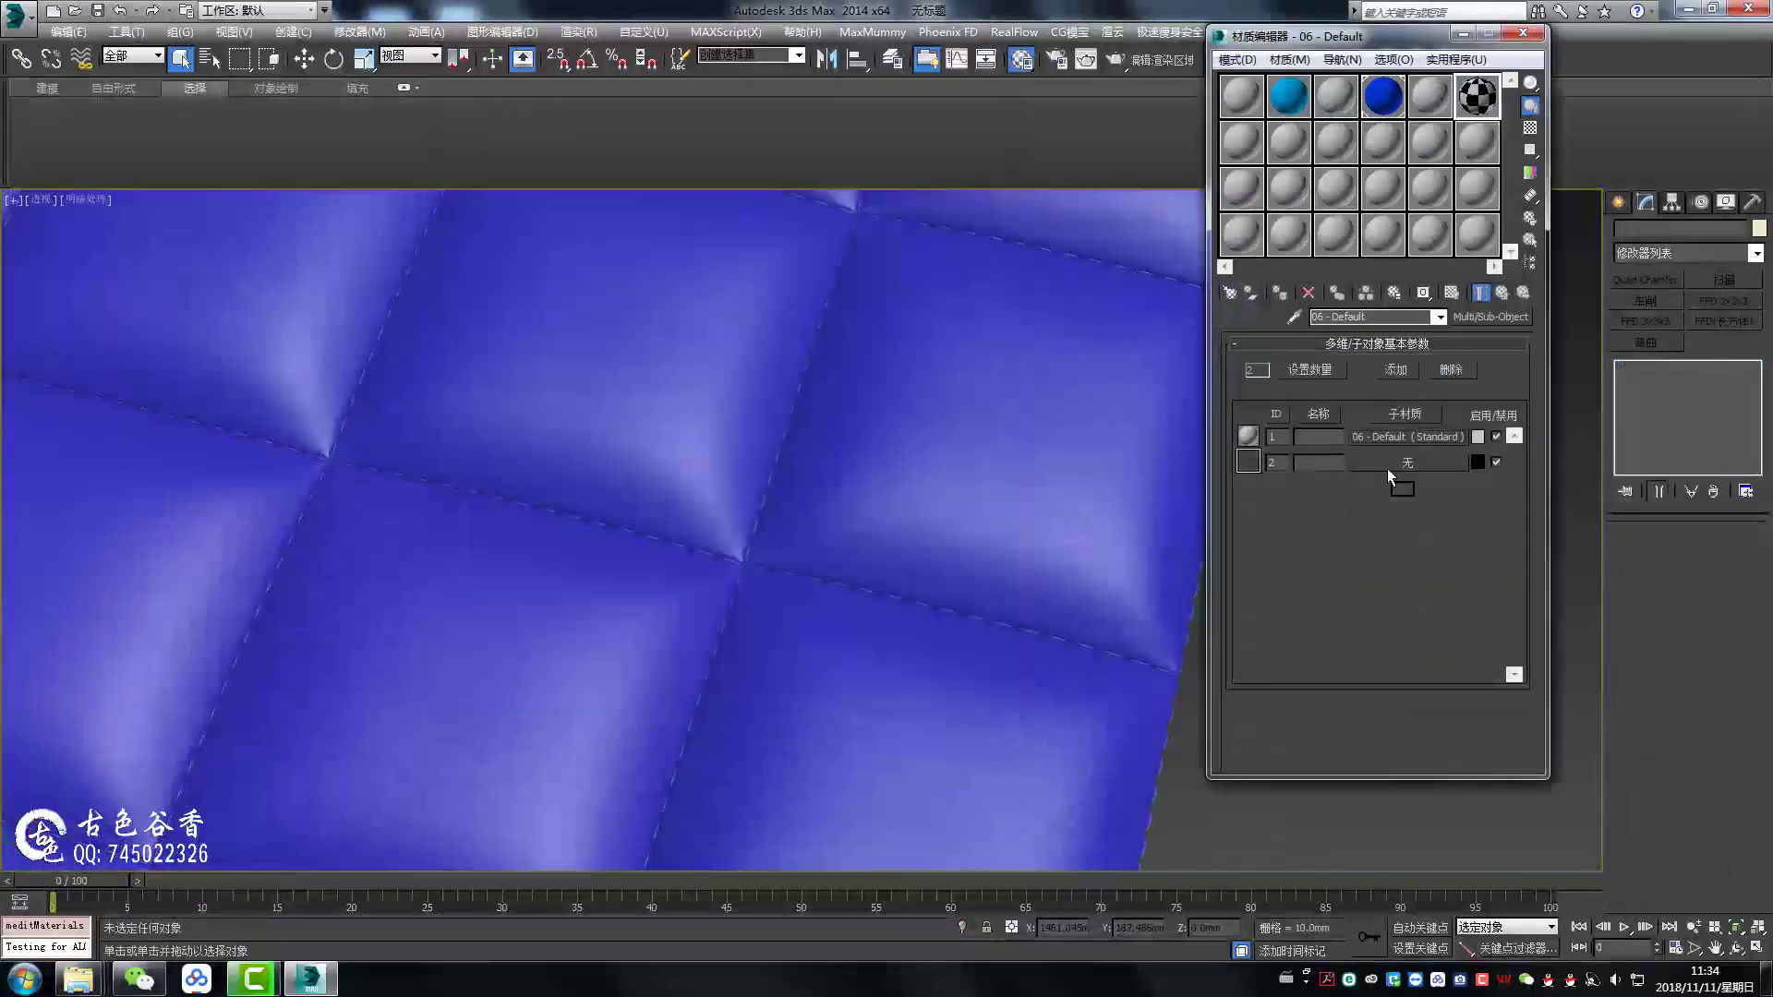
- Add Plane006 as the projection source and add a NormalsMap bake element
click(1408, 437)
click(1330, 437)
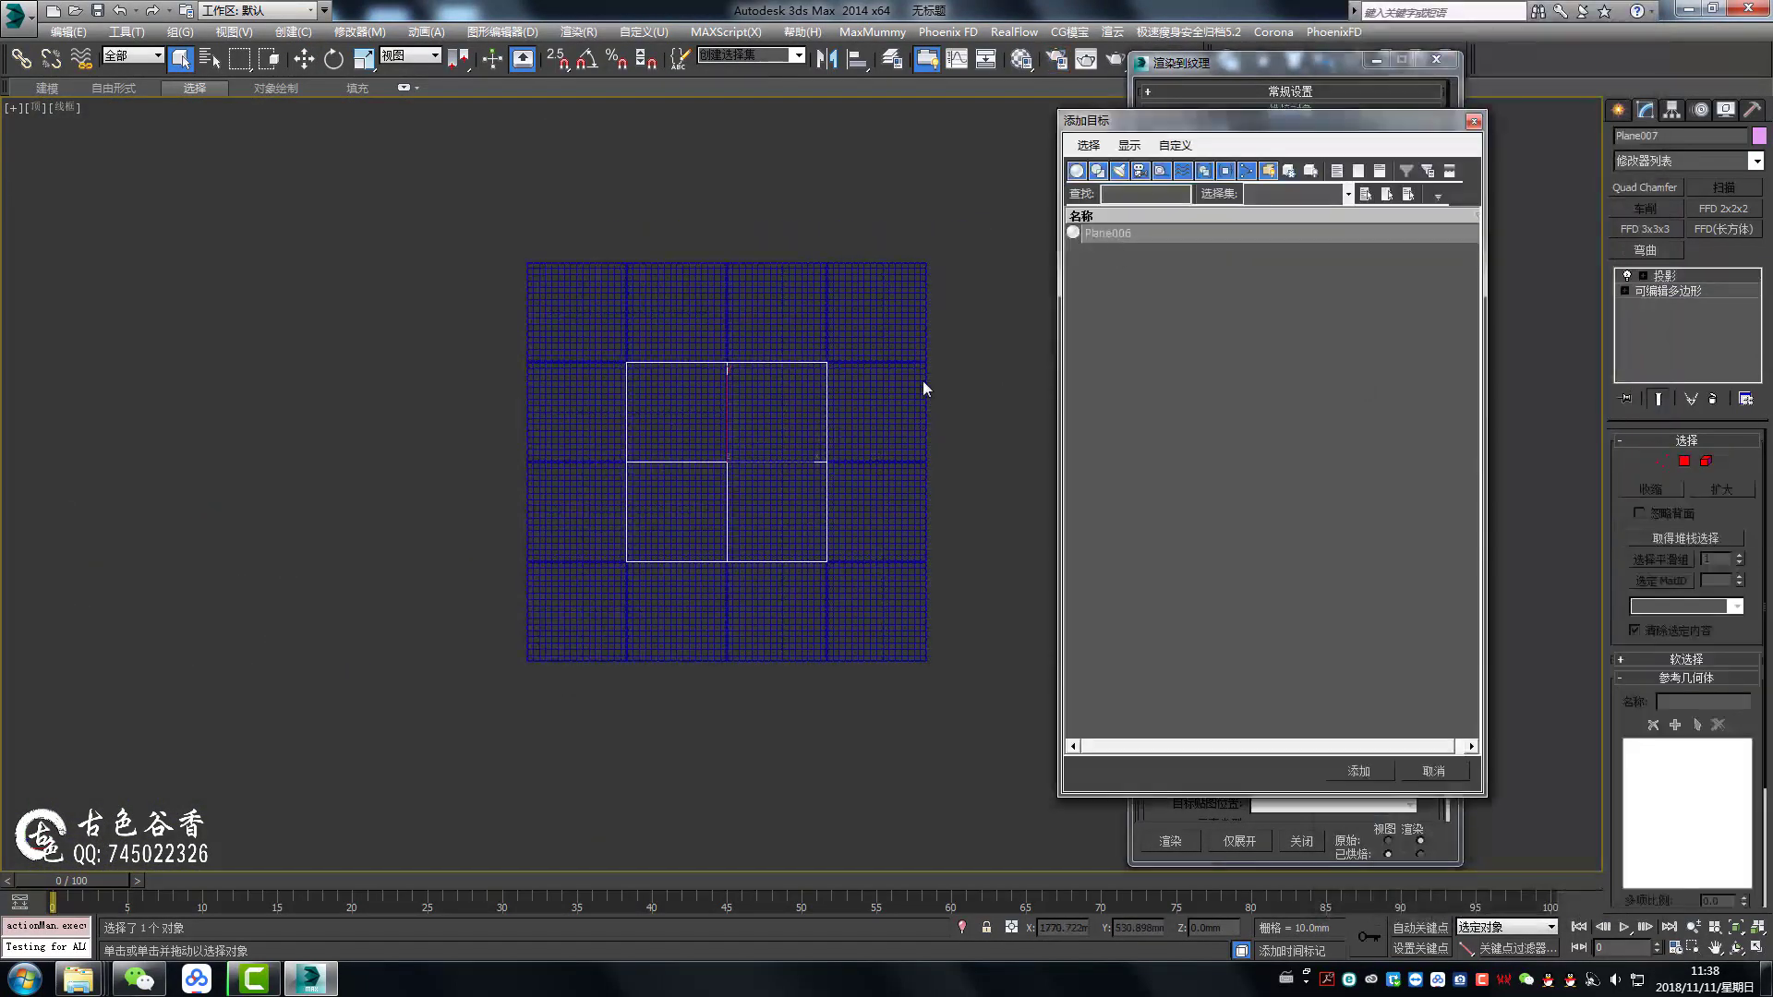
double_click(1108, 233)
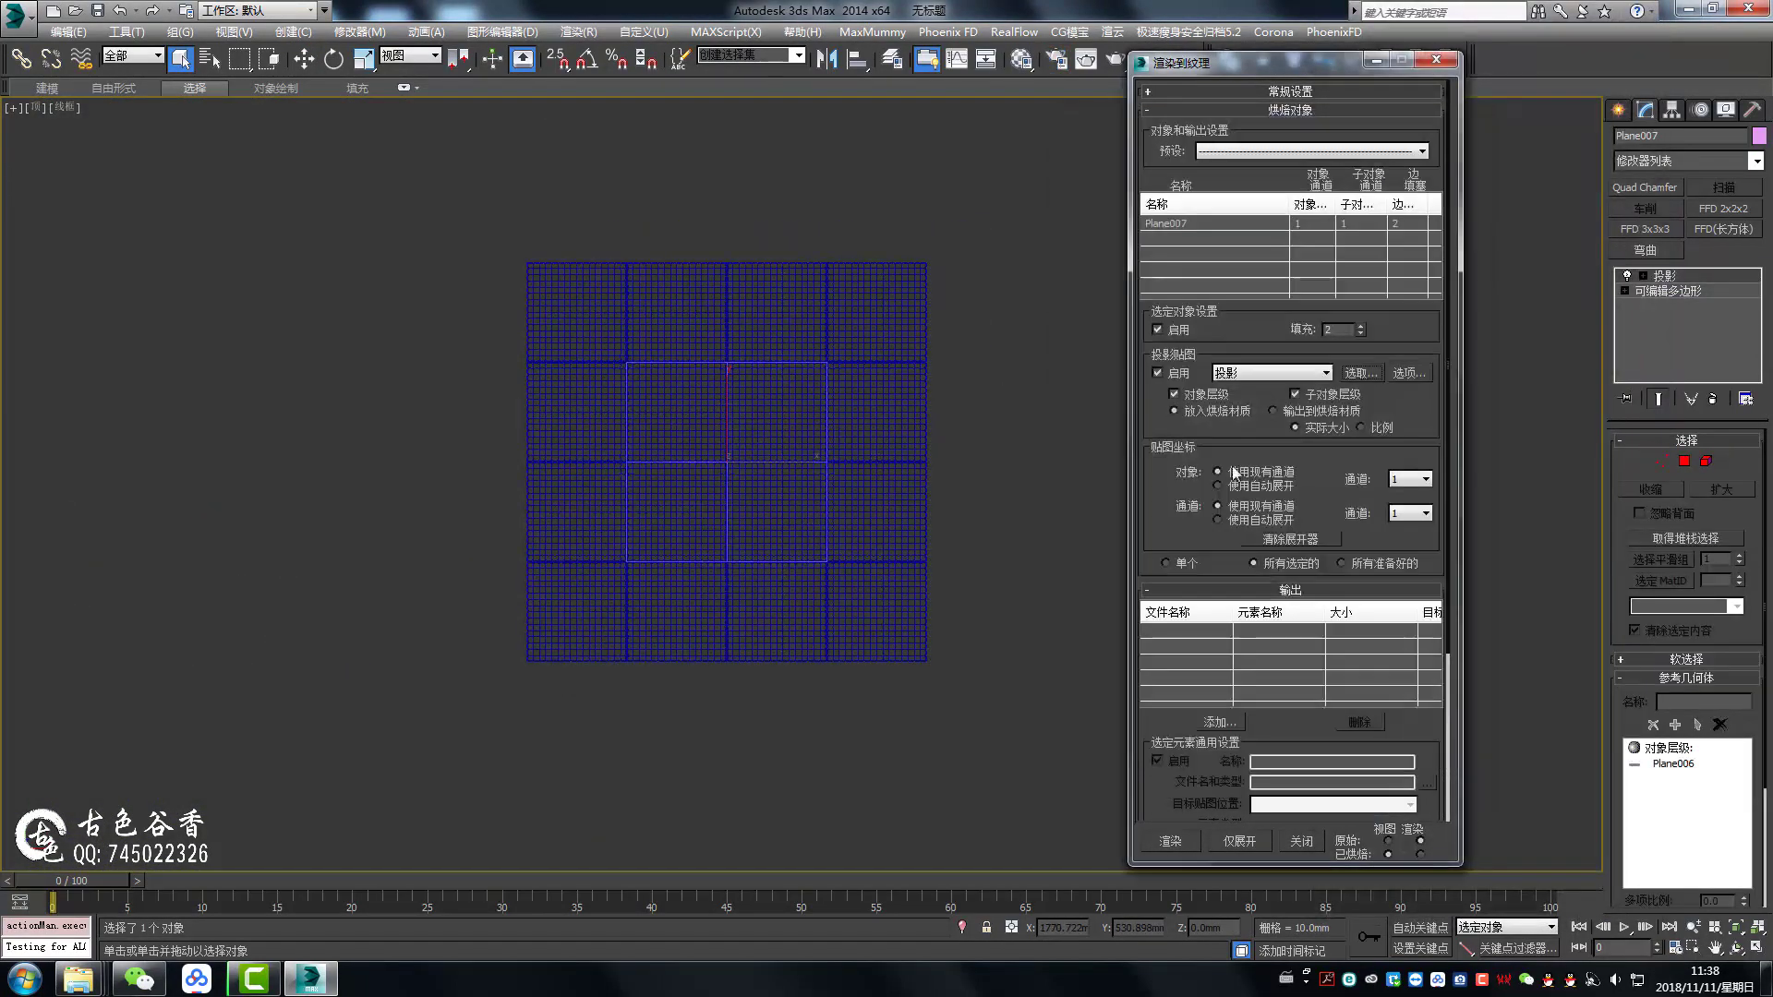
scroll(1287, 407, down, 5)
click(1227, 506)
double_click(1003, 358)
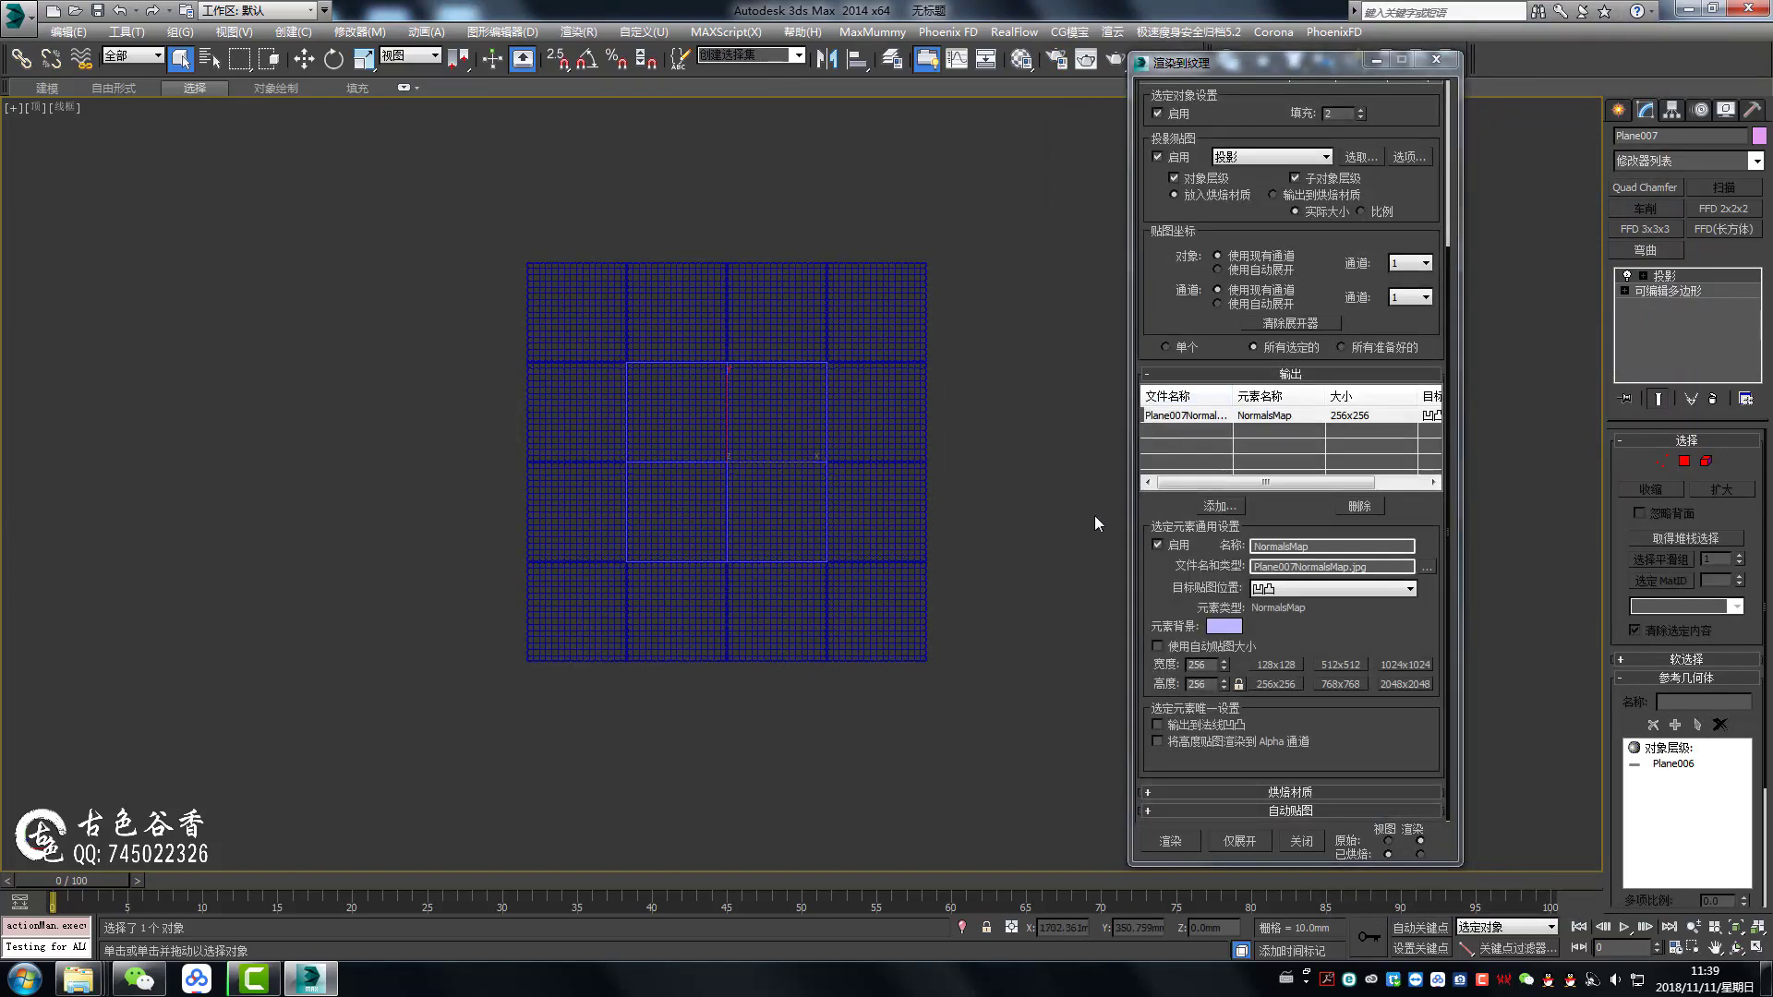
- Save the normal map as 软包凹点缝线法线 in the 古色法线 folder and render it at 2048x2048
click(1427, 565)
double_click(1171, 369)
double_click(950, 206)
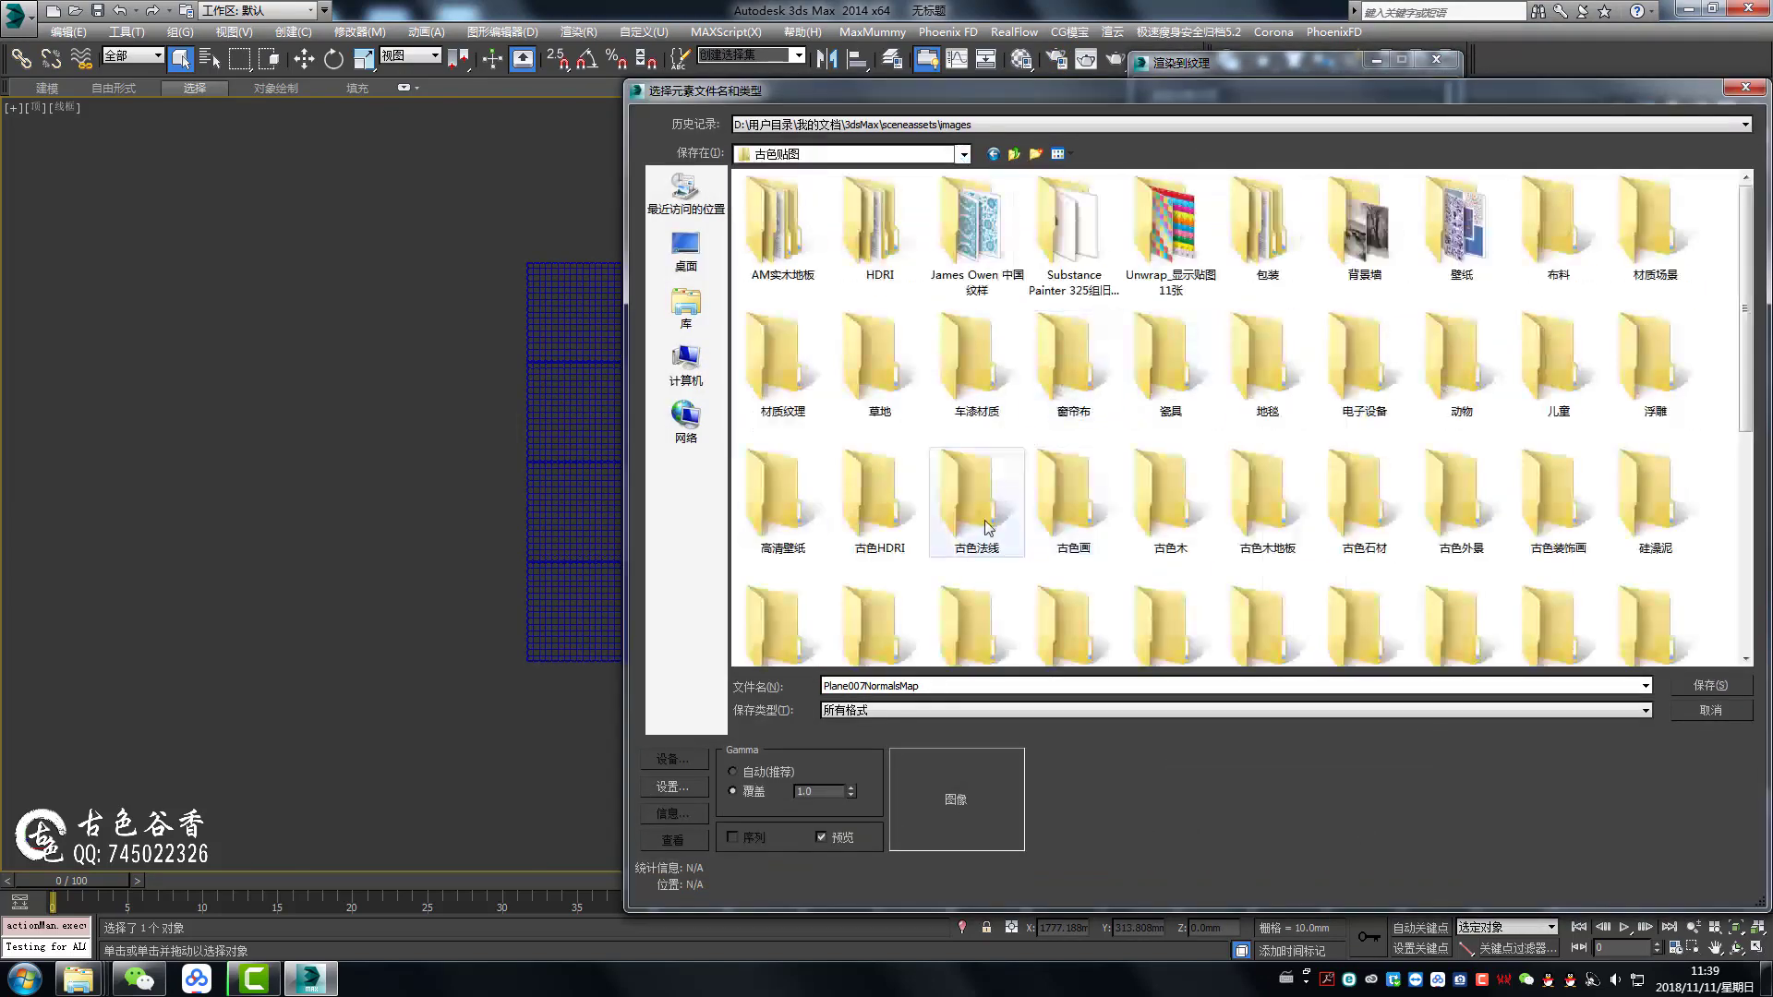
double_click(976, 503)
text(软包凹点缝线法线)
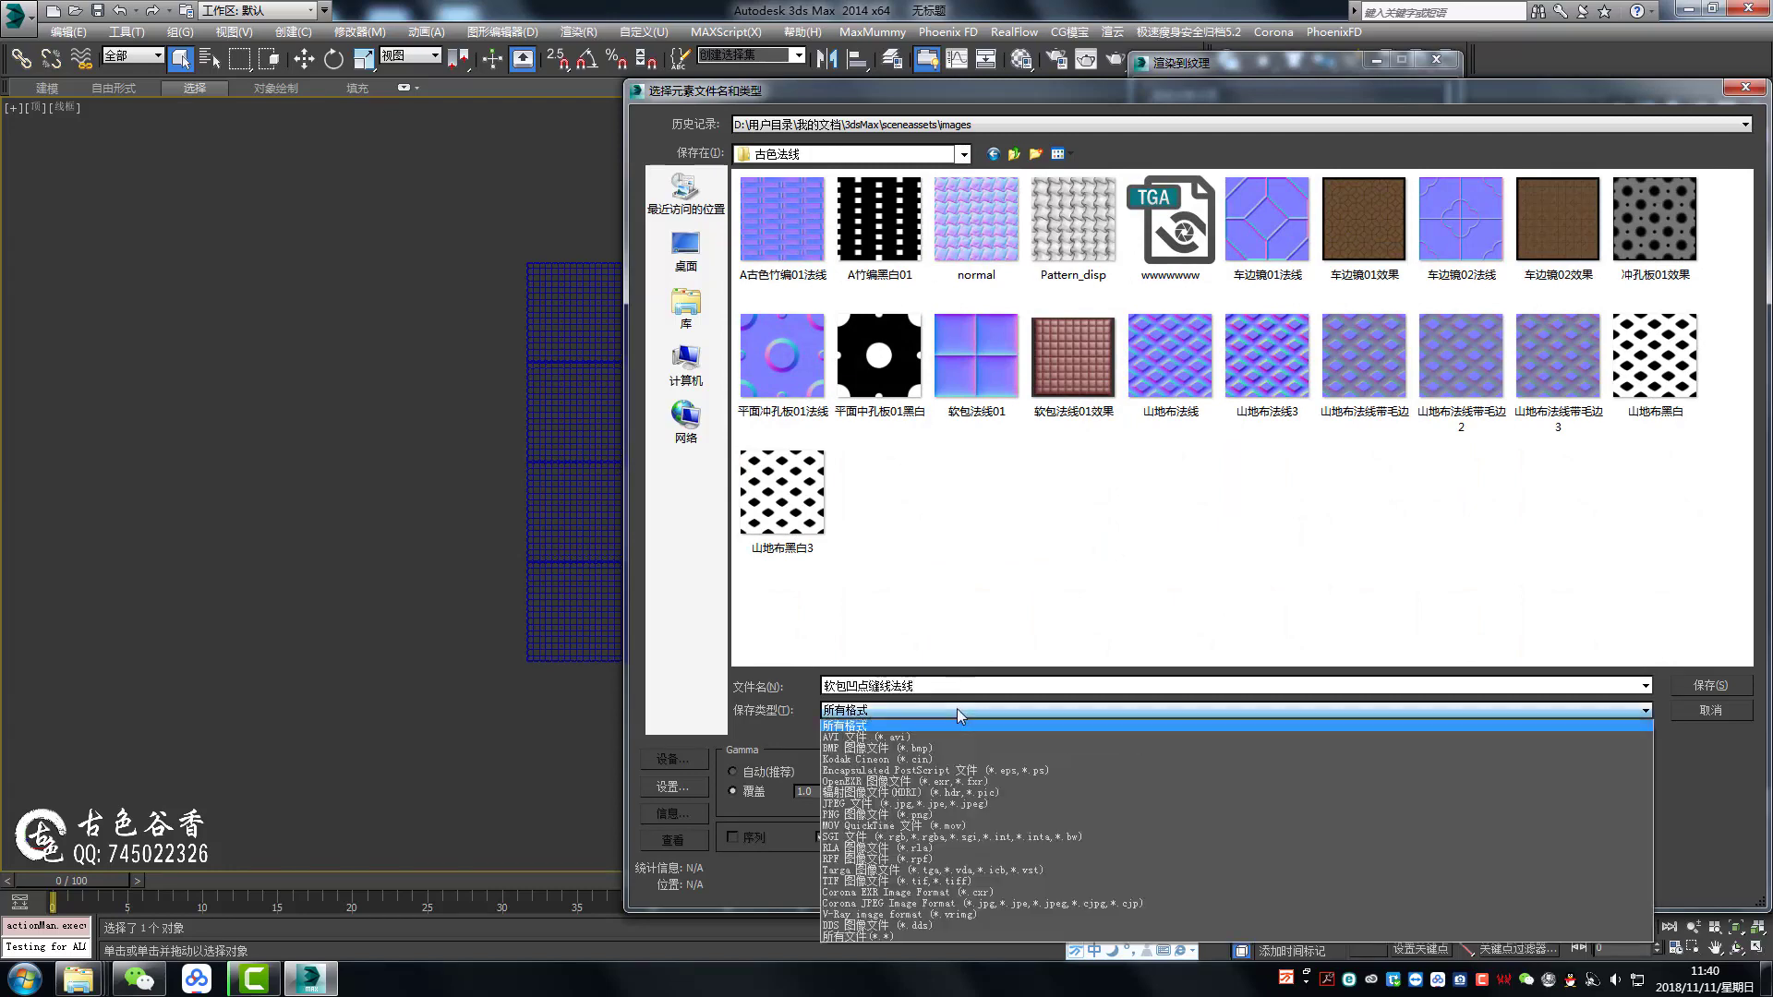
key(Return)
click(1195, 591)
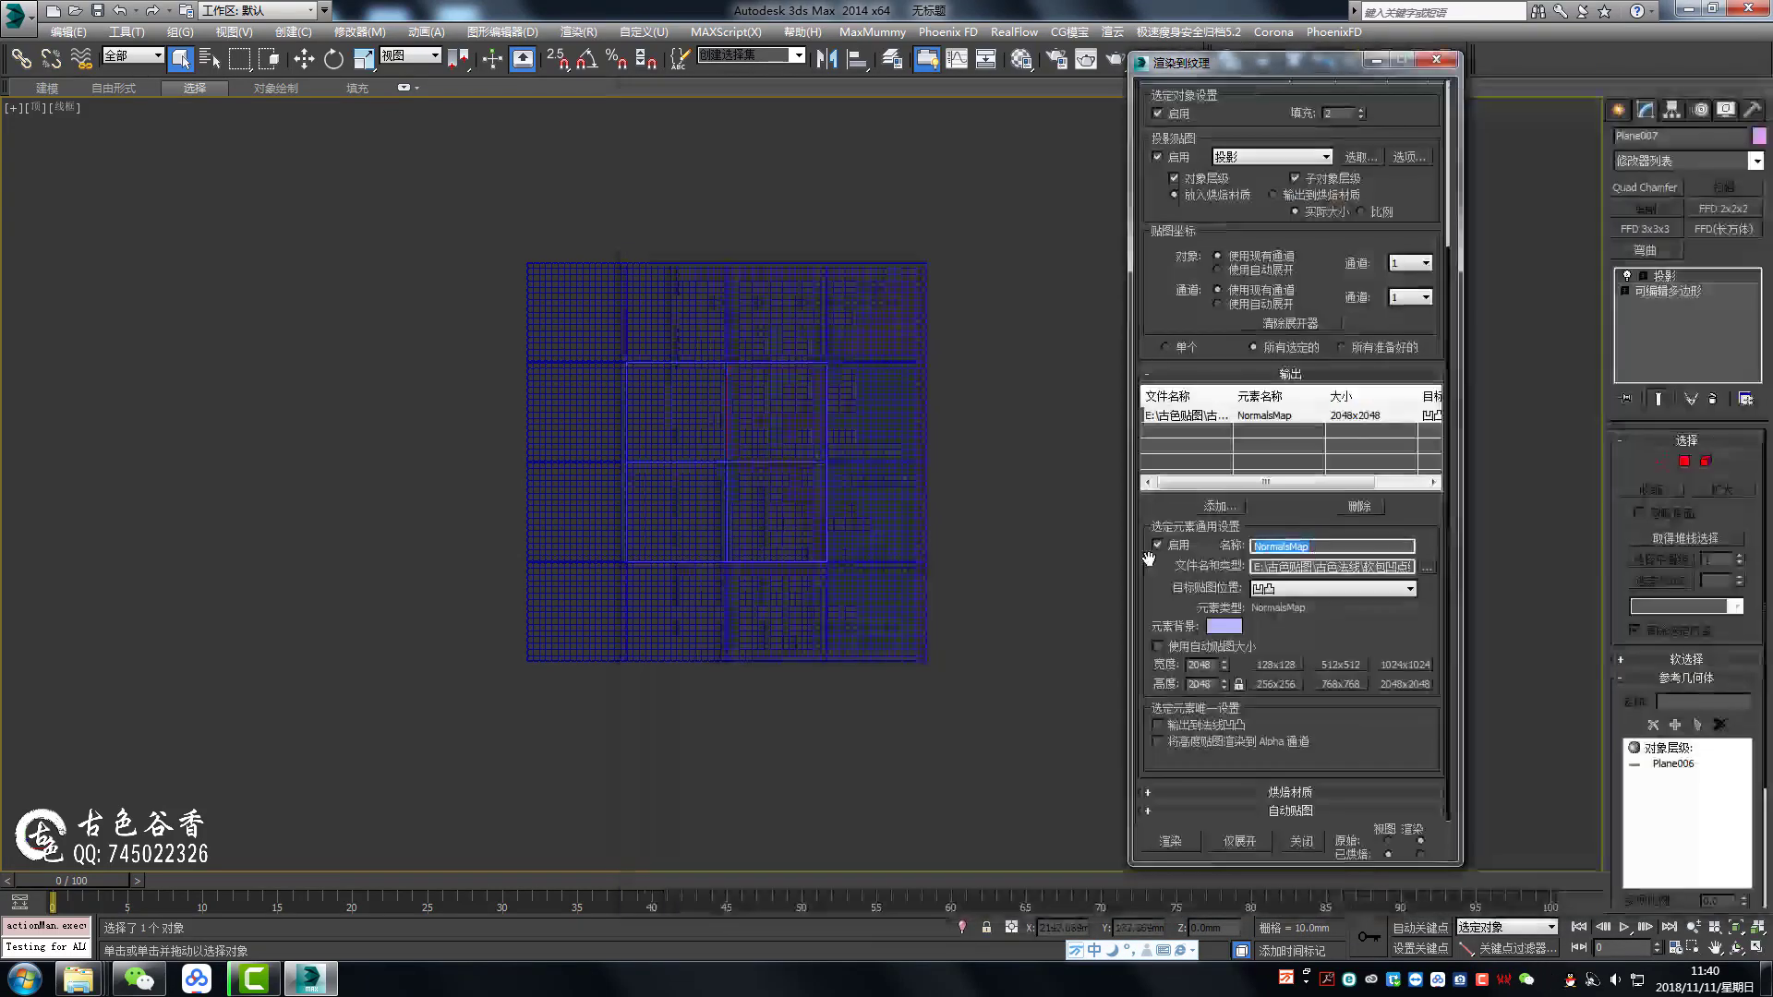
click(1171, 840)
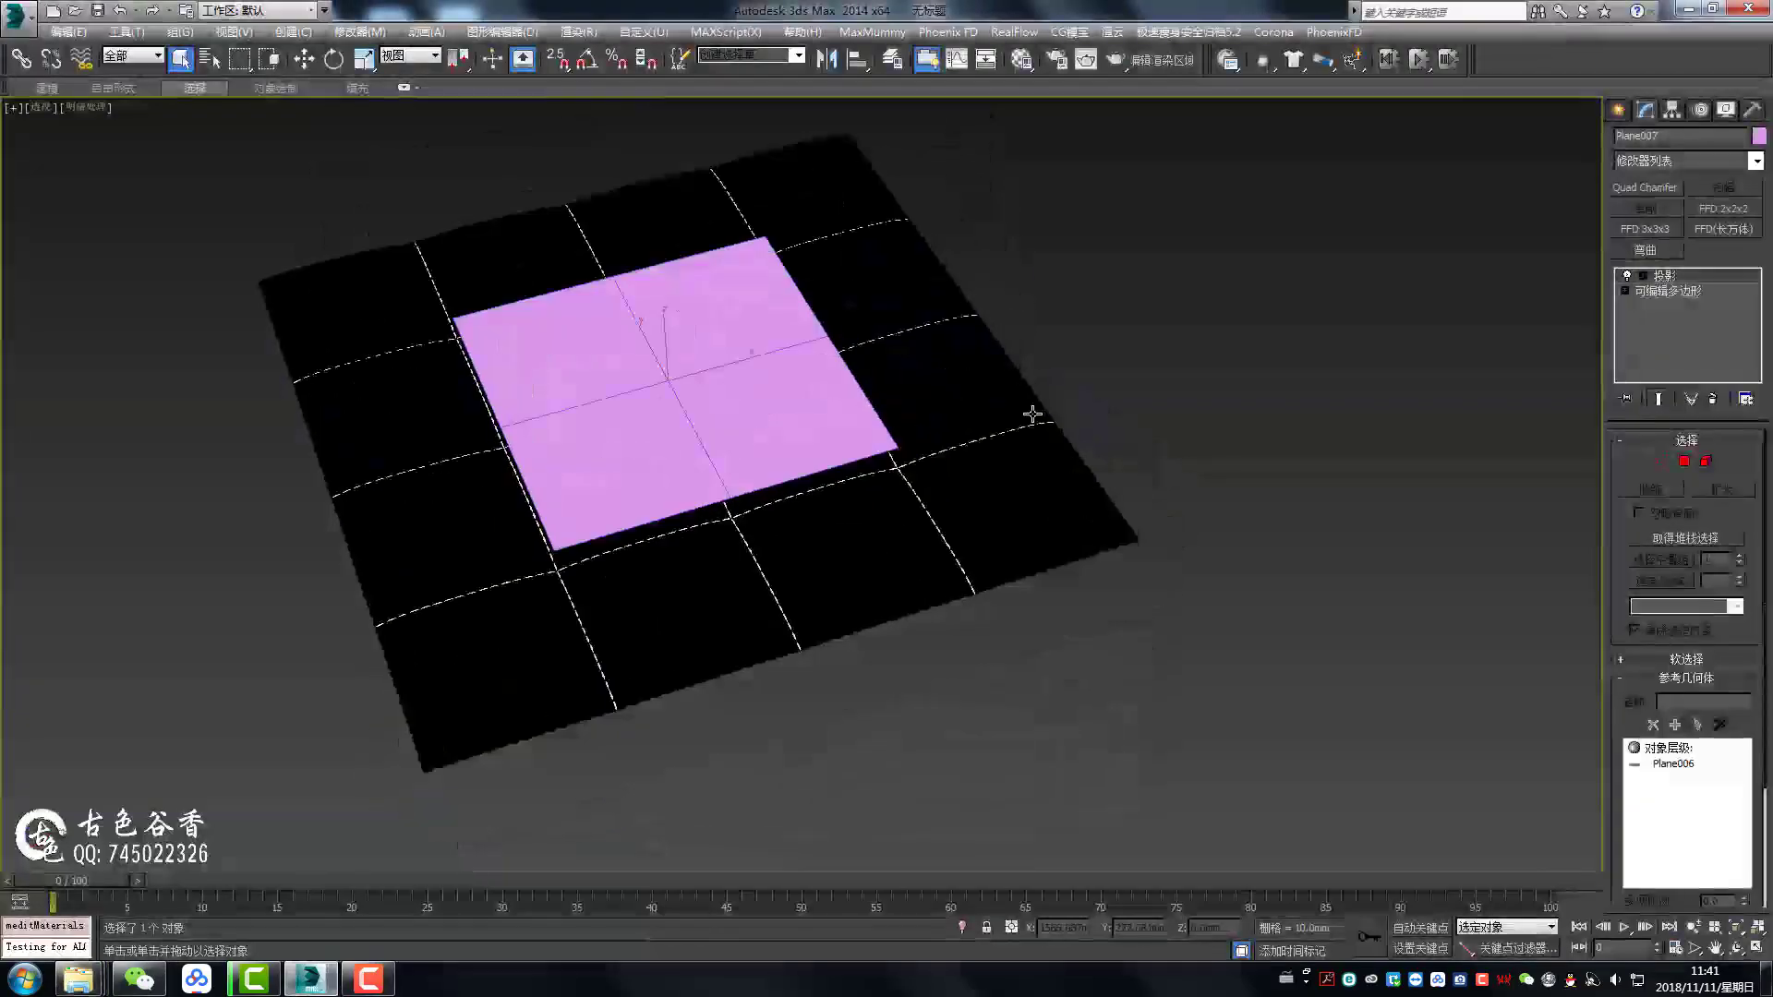
- Add a DiffuseMap bake element saved as 软包凹点缝线白
click(1355, 373)
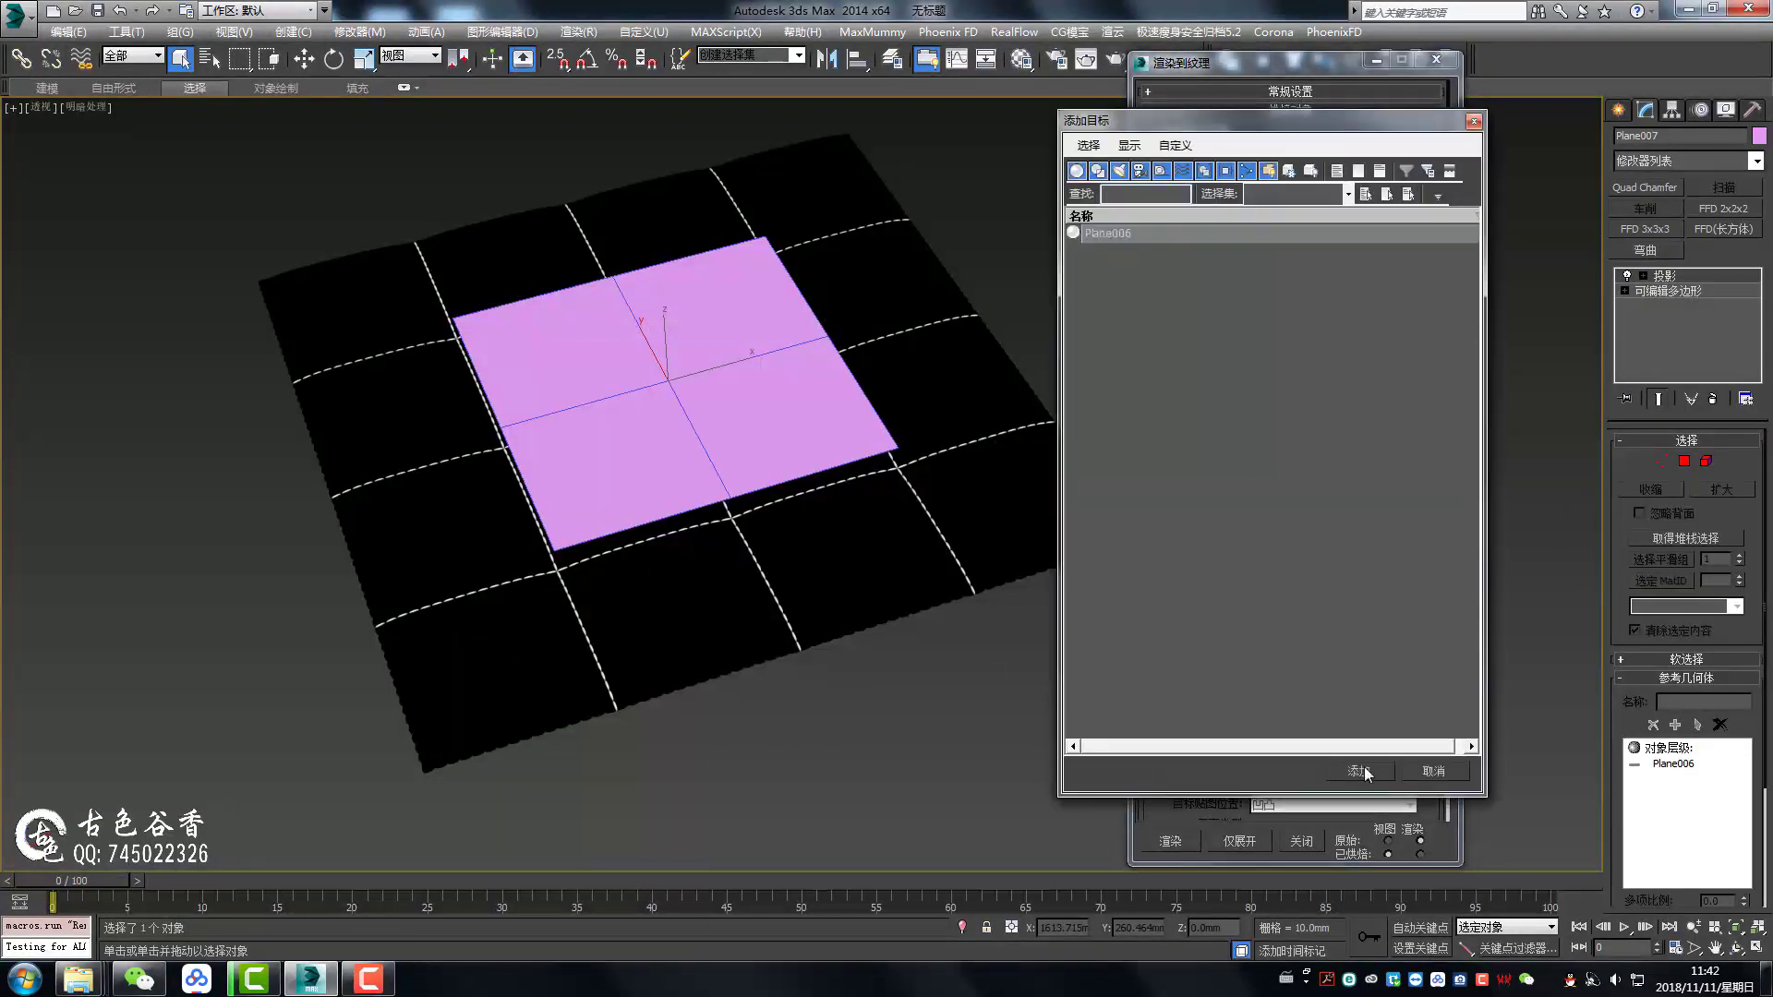
click(1017, 455)
click(1427, 572)
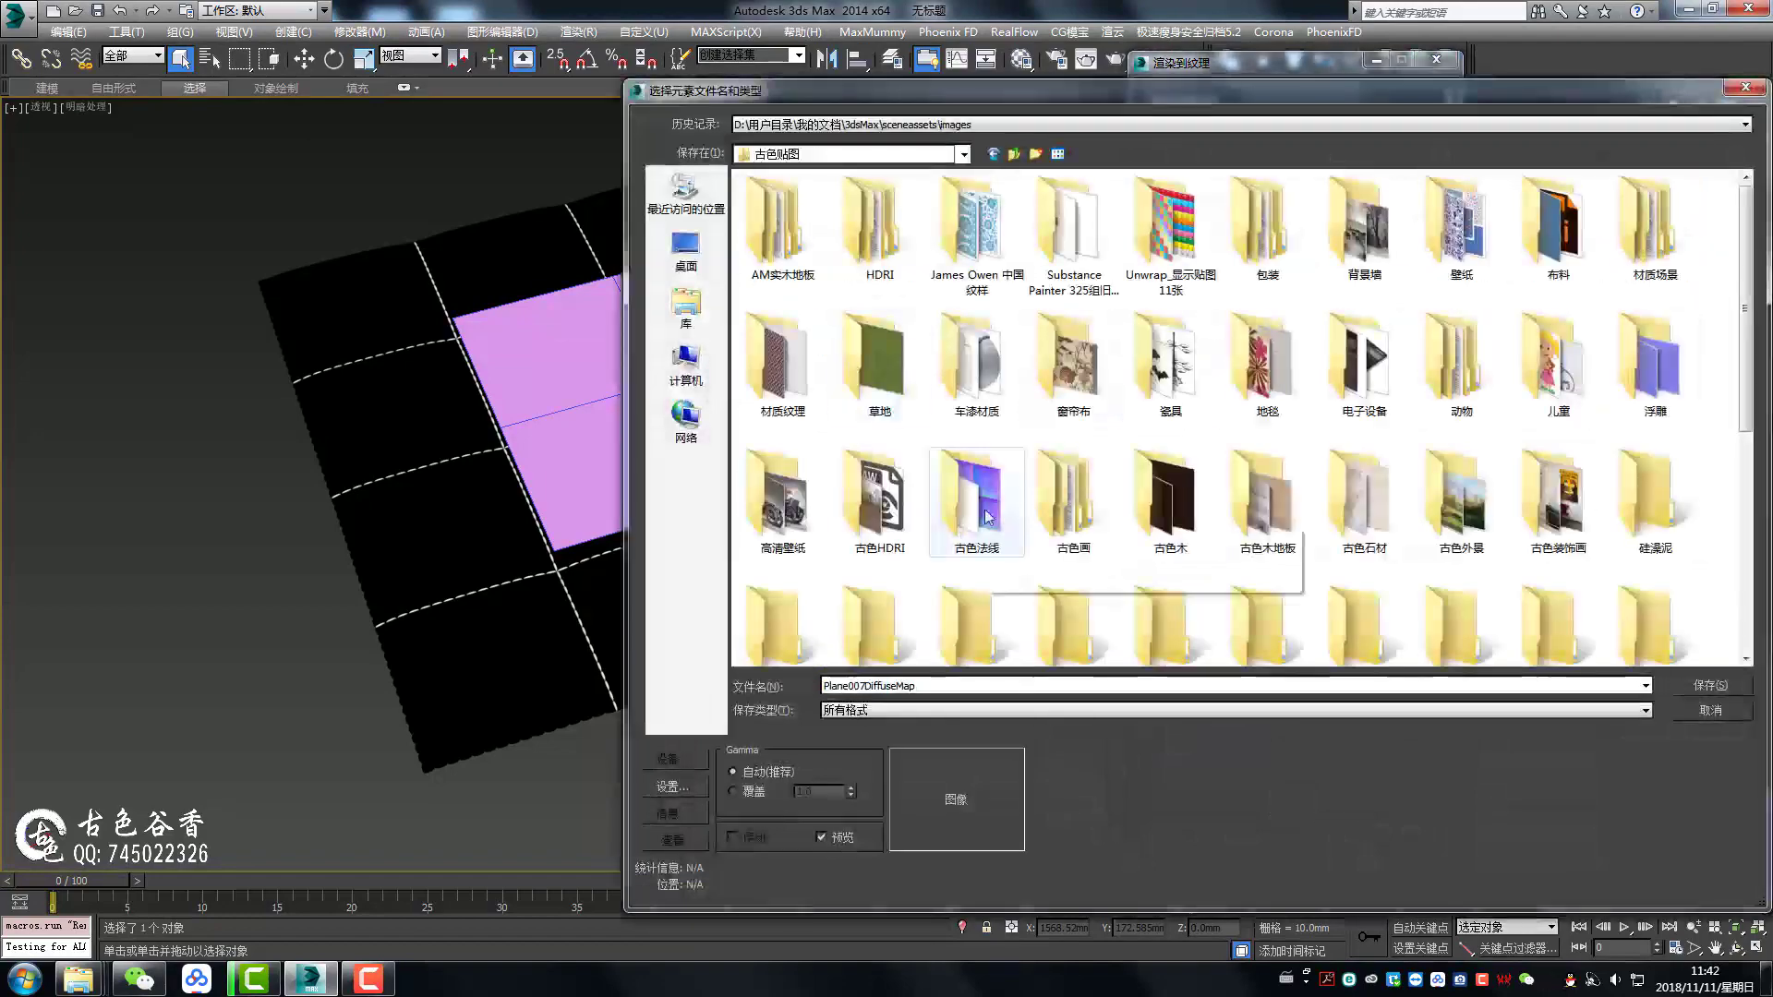
click(977, 360)
click(943, 687)
key(BackSpace)
key(BackSpace)
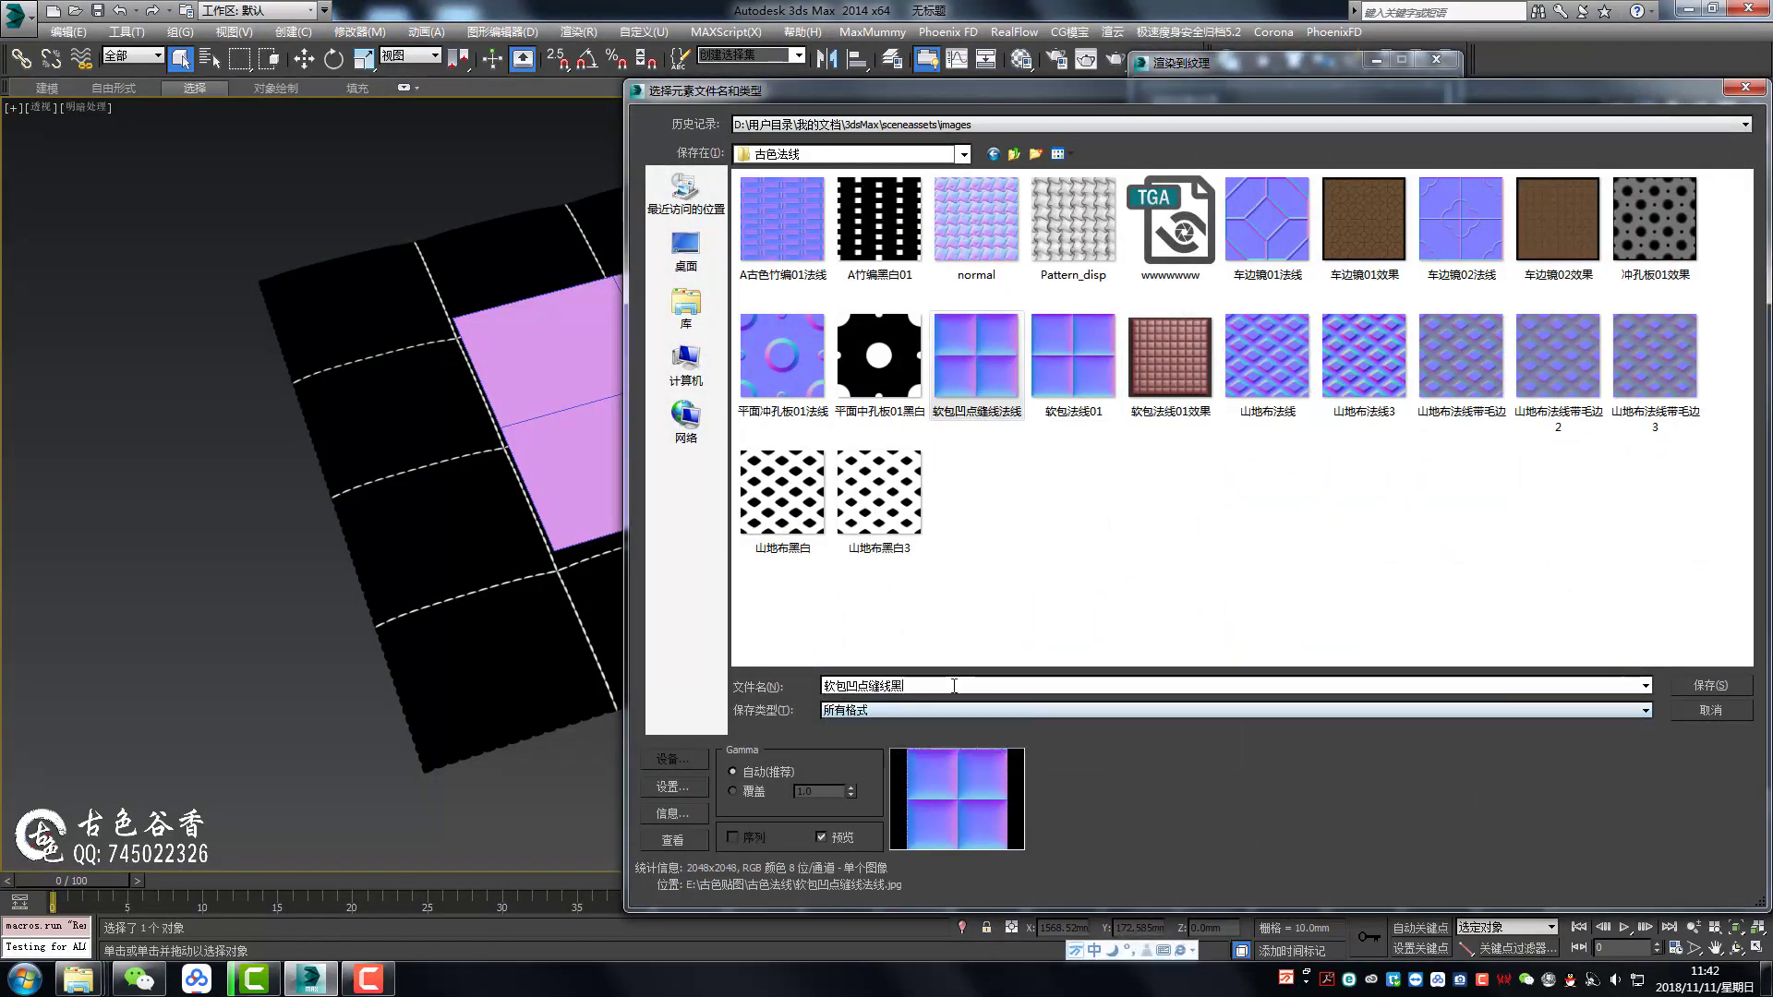
text(白)
click(1711, 686)
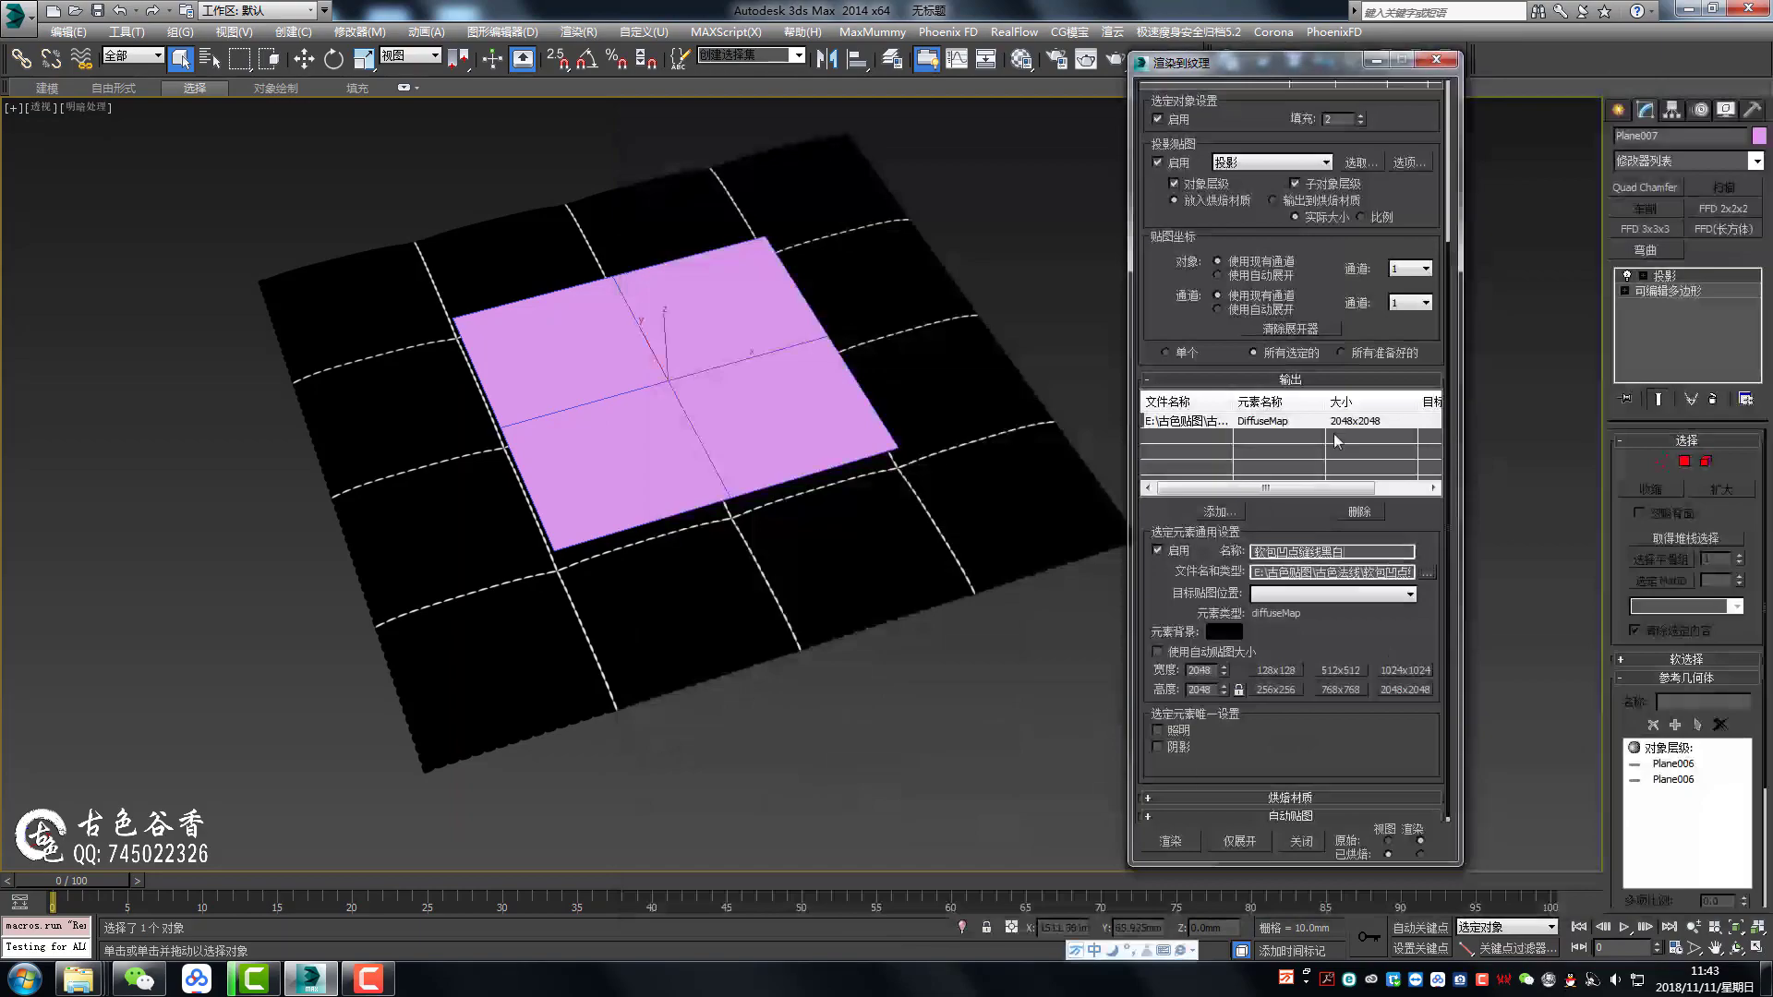
- Render the white stitch diffuse map and review the saved image before closing the viewer
click(1170, 842)
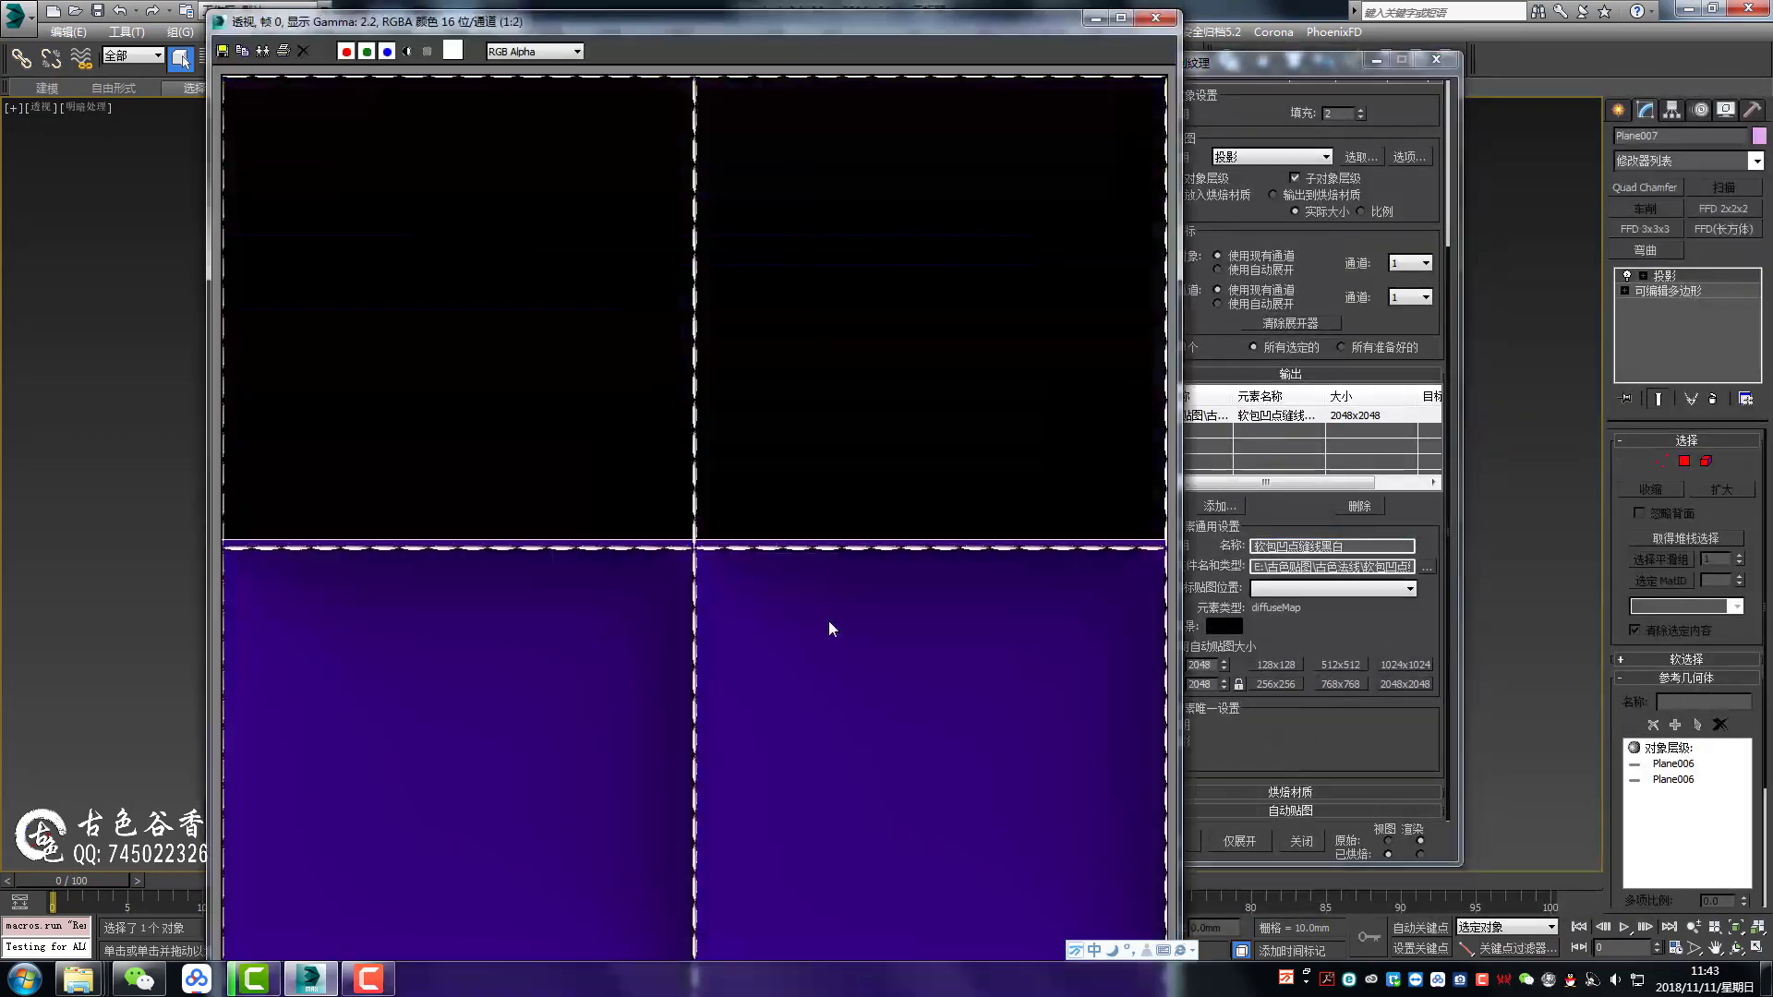
scroll(983, 480, down, 1)
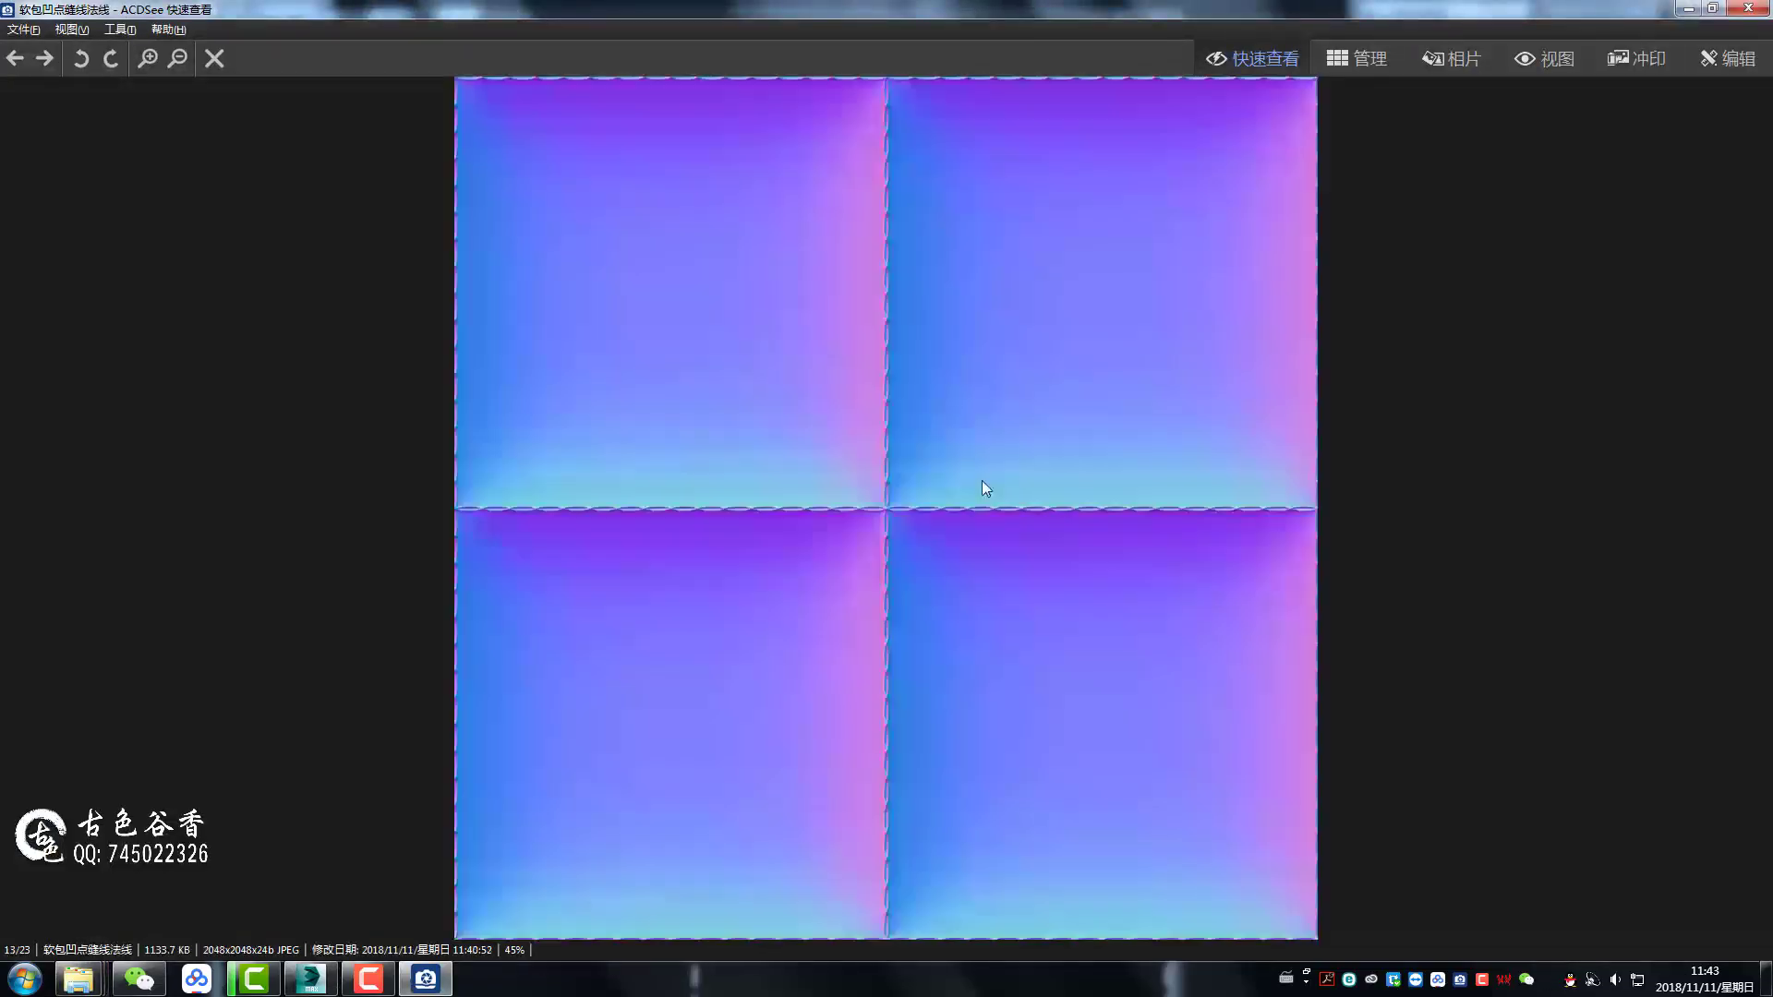
scroll(901, 512, up, 1)
key(Escape)
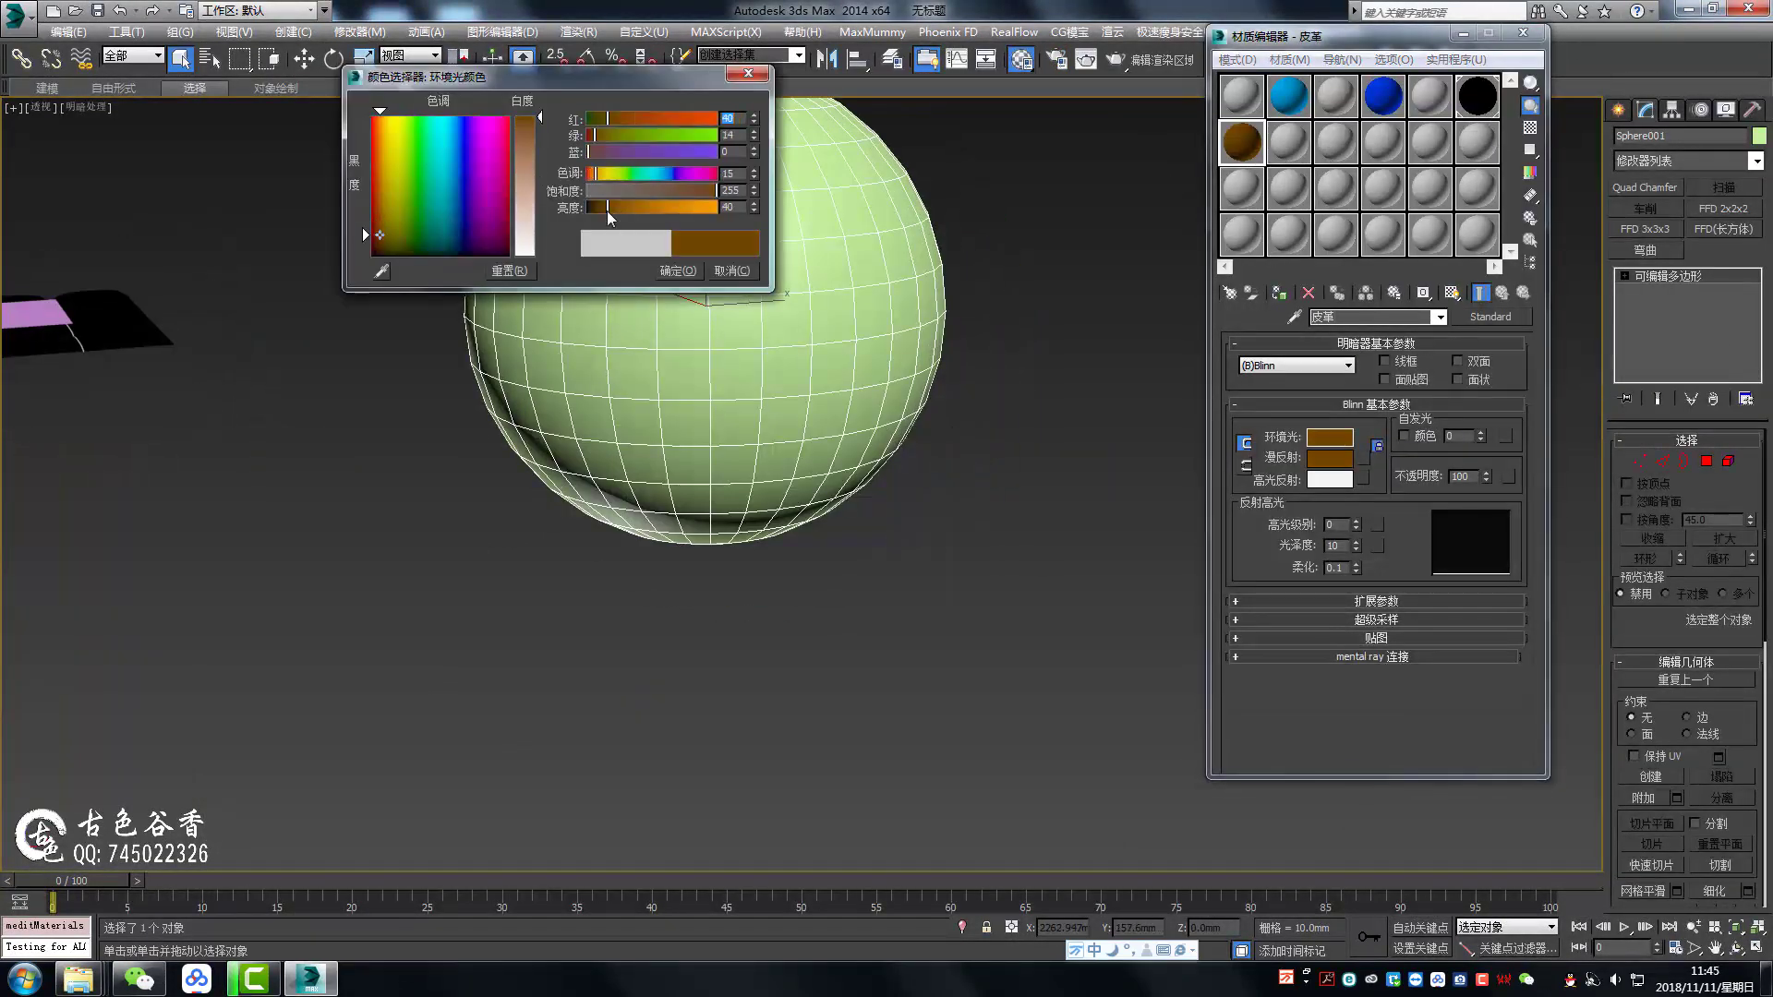
- Give the leather specular level 72 and glossiness 50, and make it Multi/Sub-Object with a standard second part
click(669, 270)
drag(1357, 524, 1355, 501)
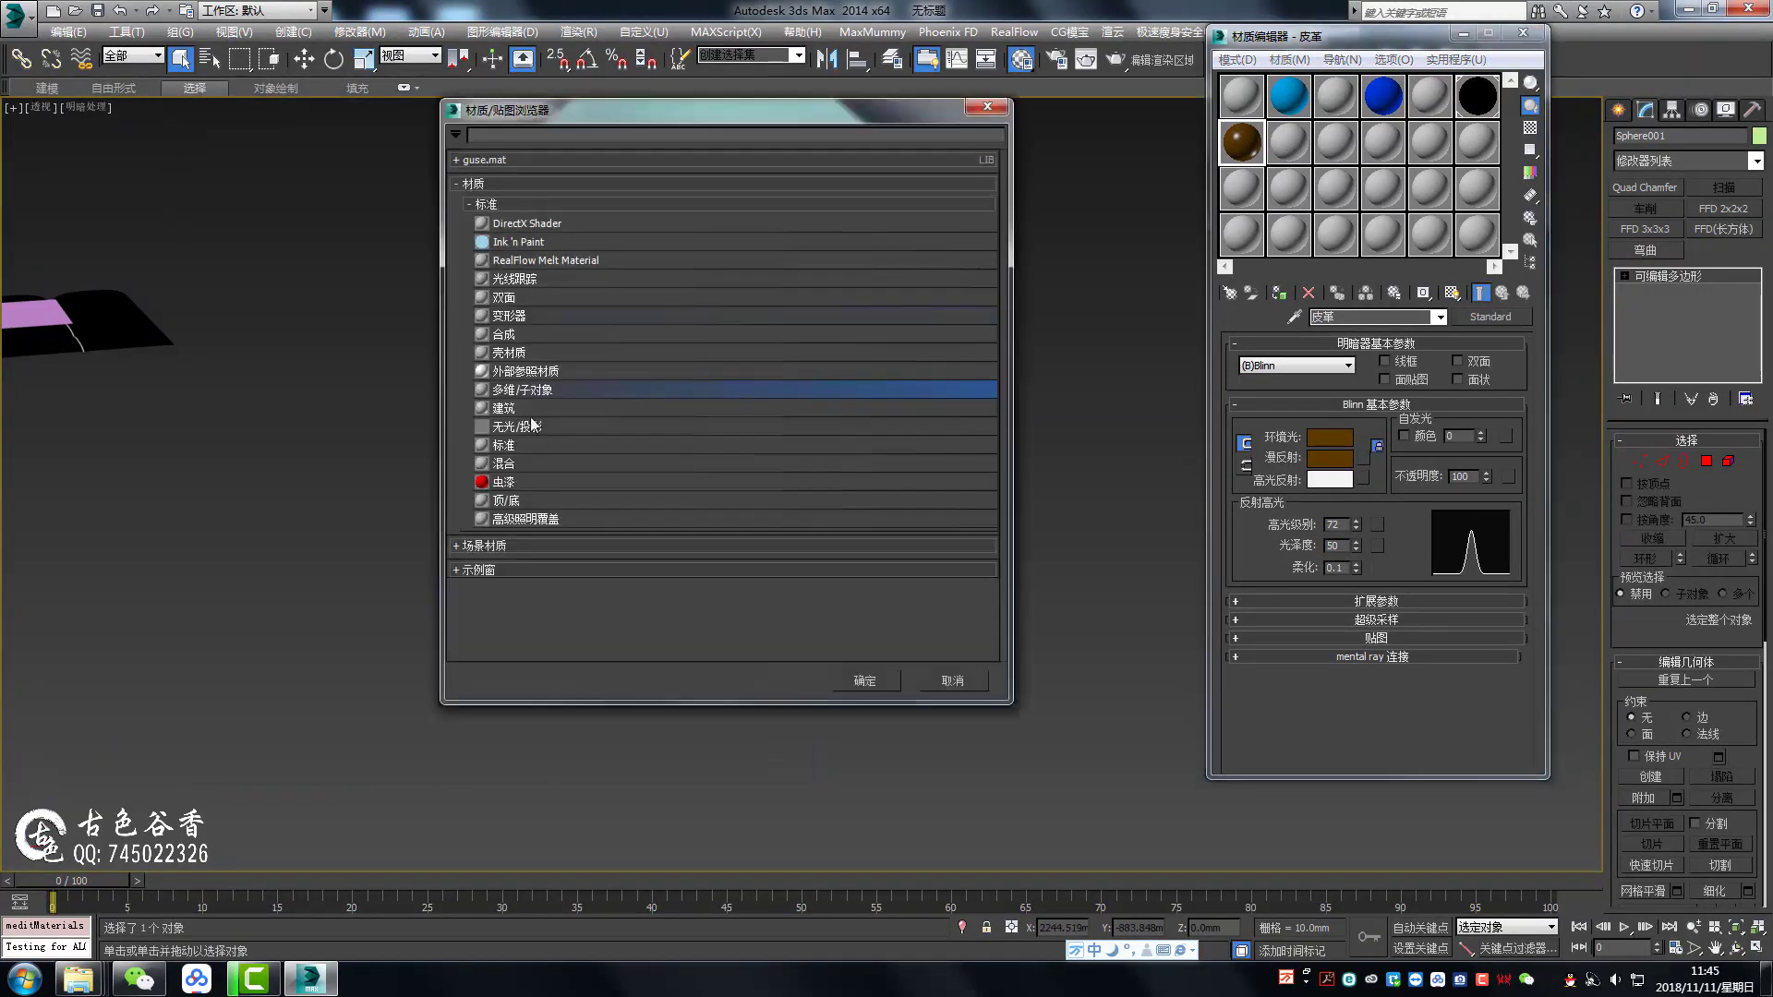
double_click(522, 389)
click(1337, 452)
click(1407, 462)
double_click(517, 444)
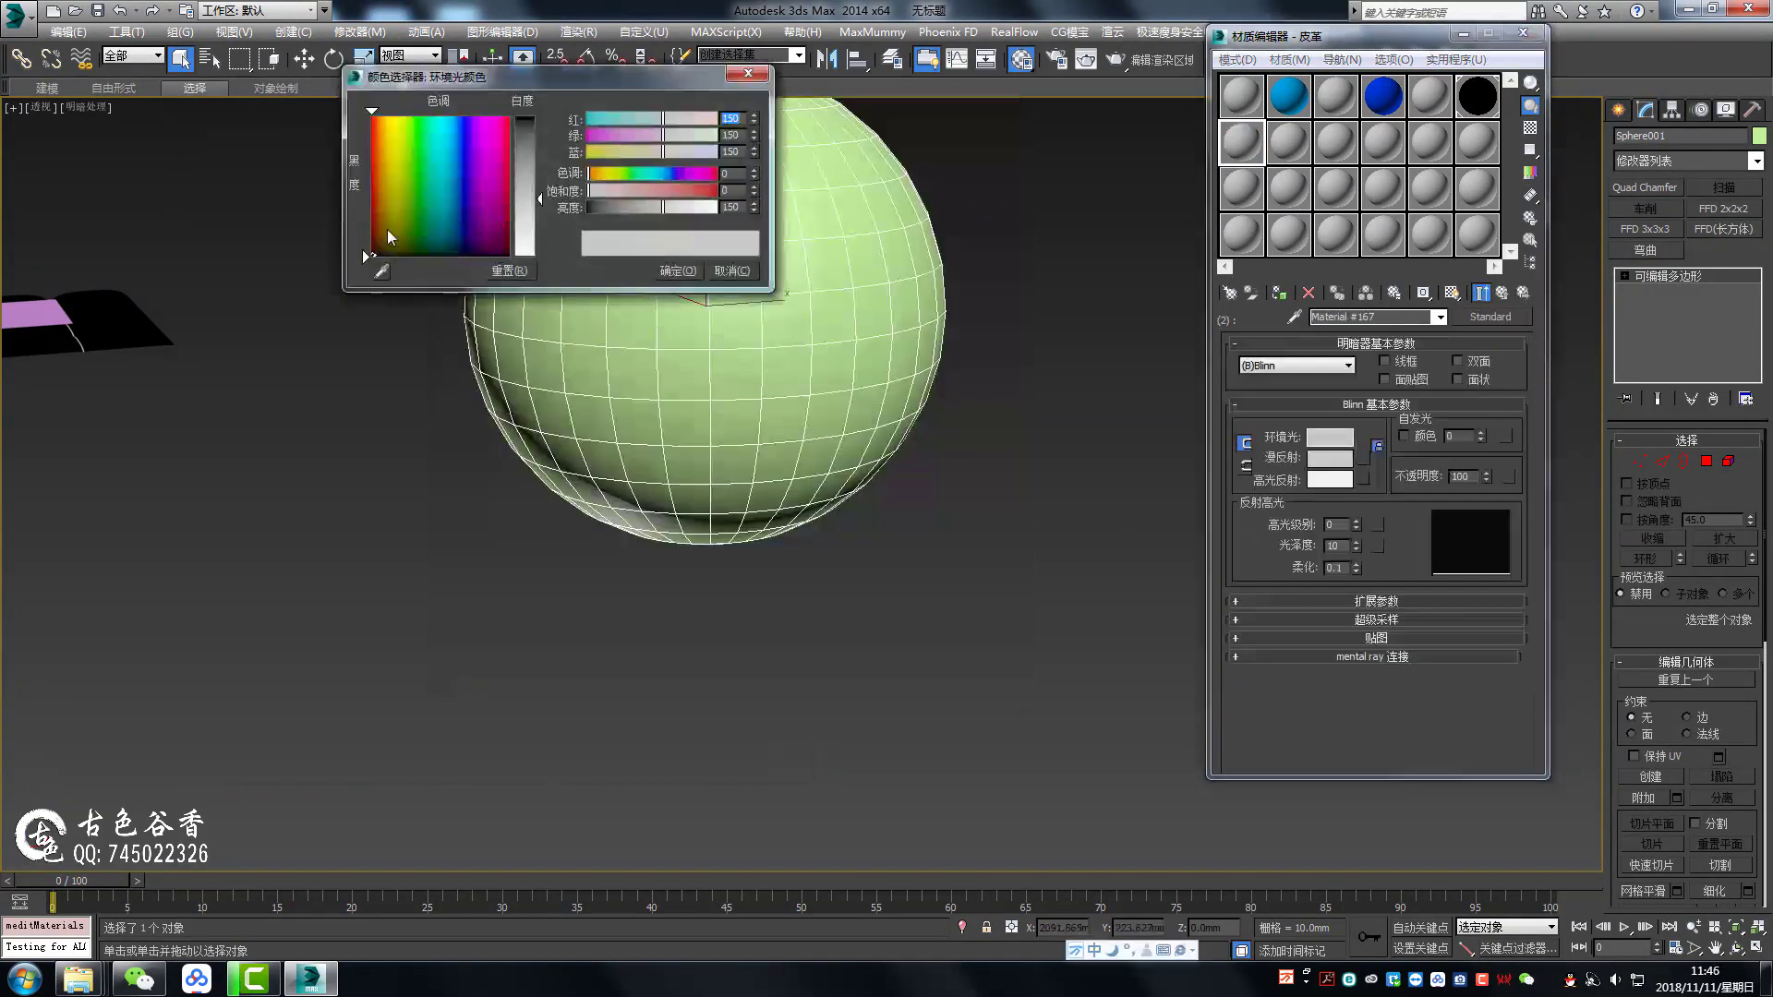
click(677, 270)
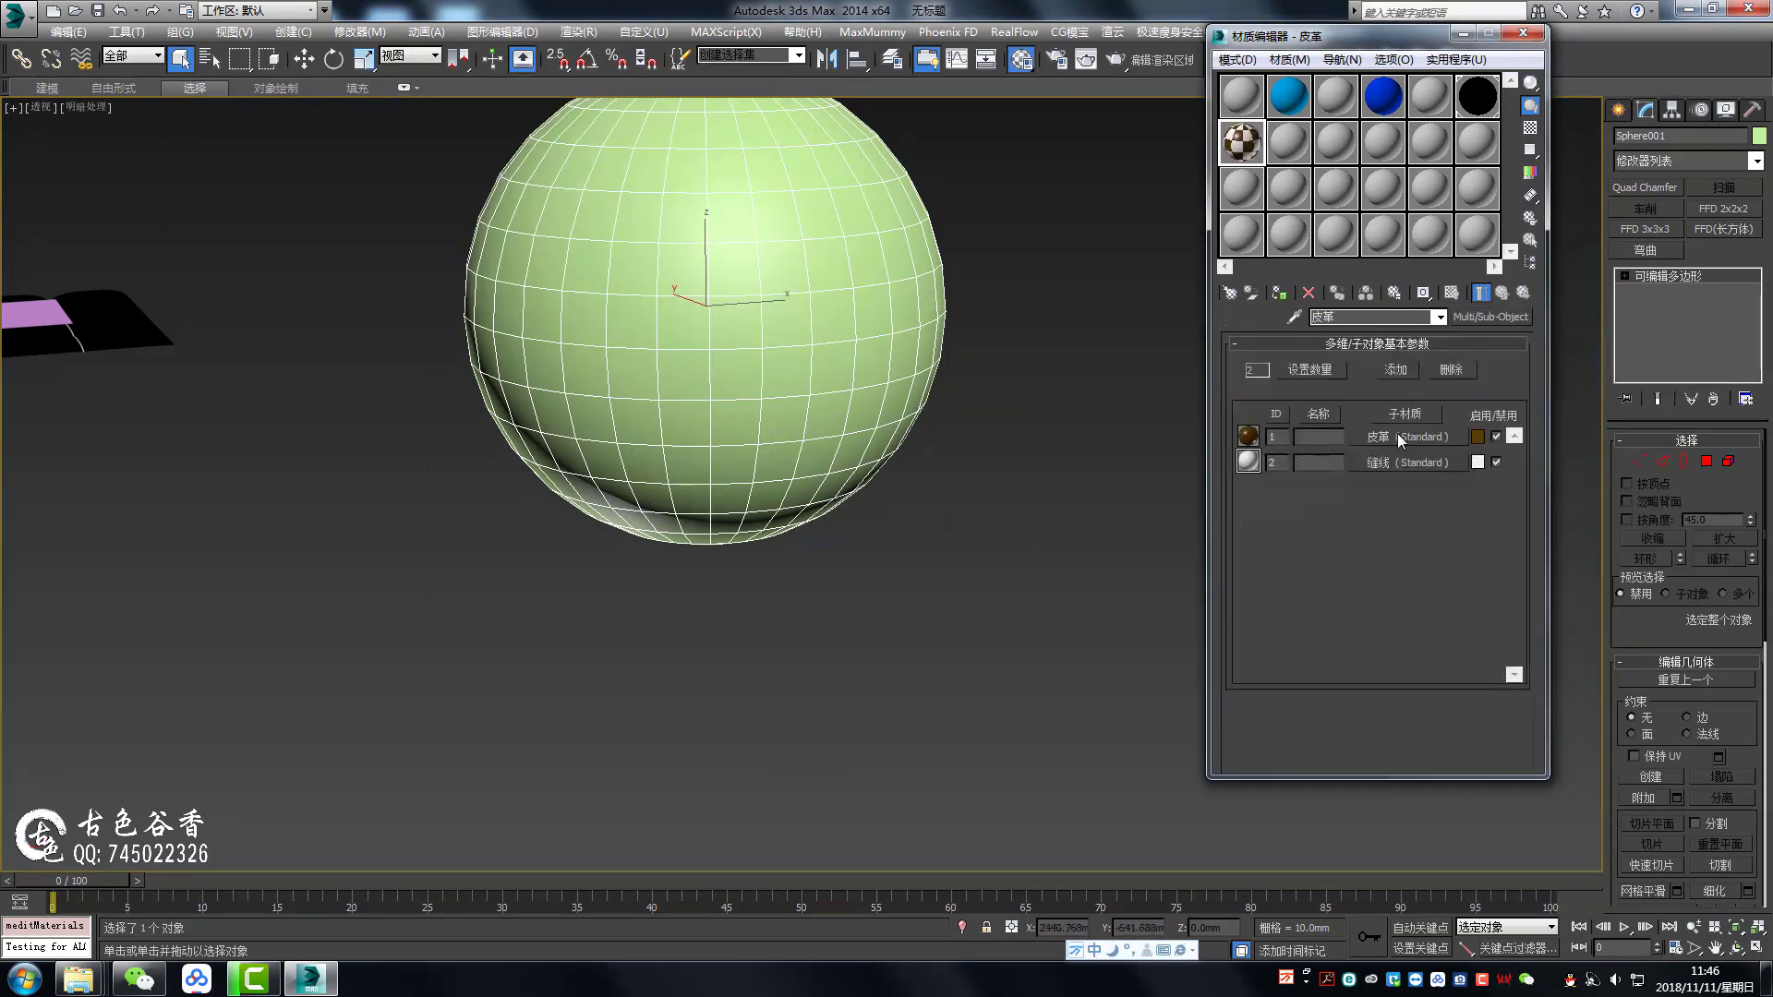
- Assign a Mix map to the leather sub-material's Diffuse colour
click(1407, 436)
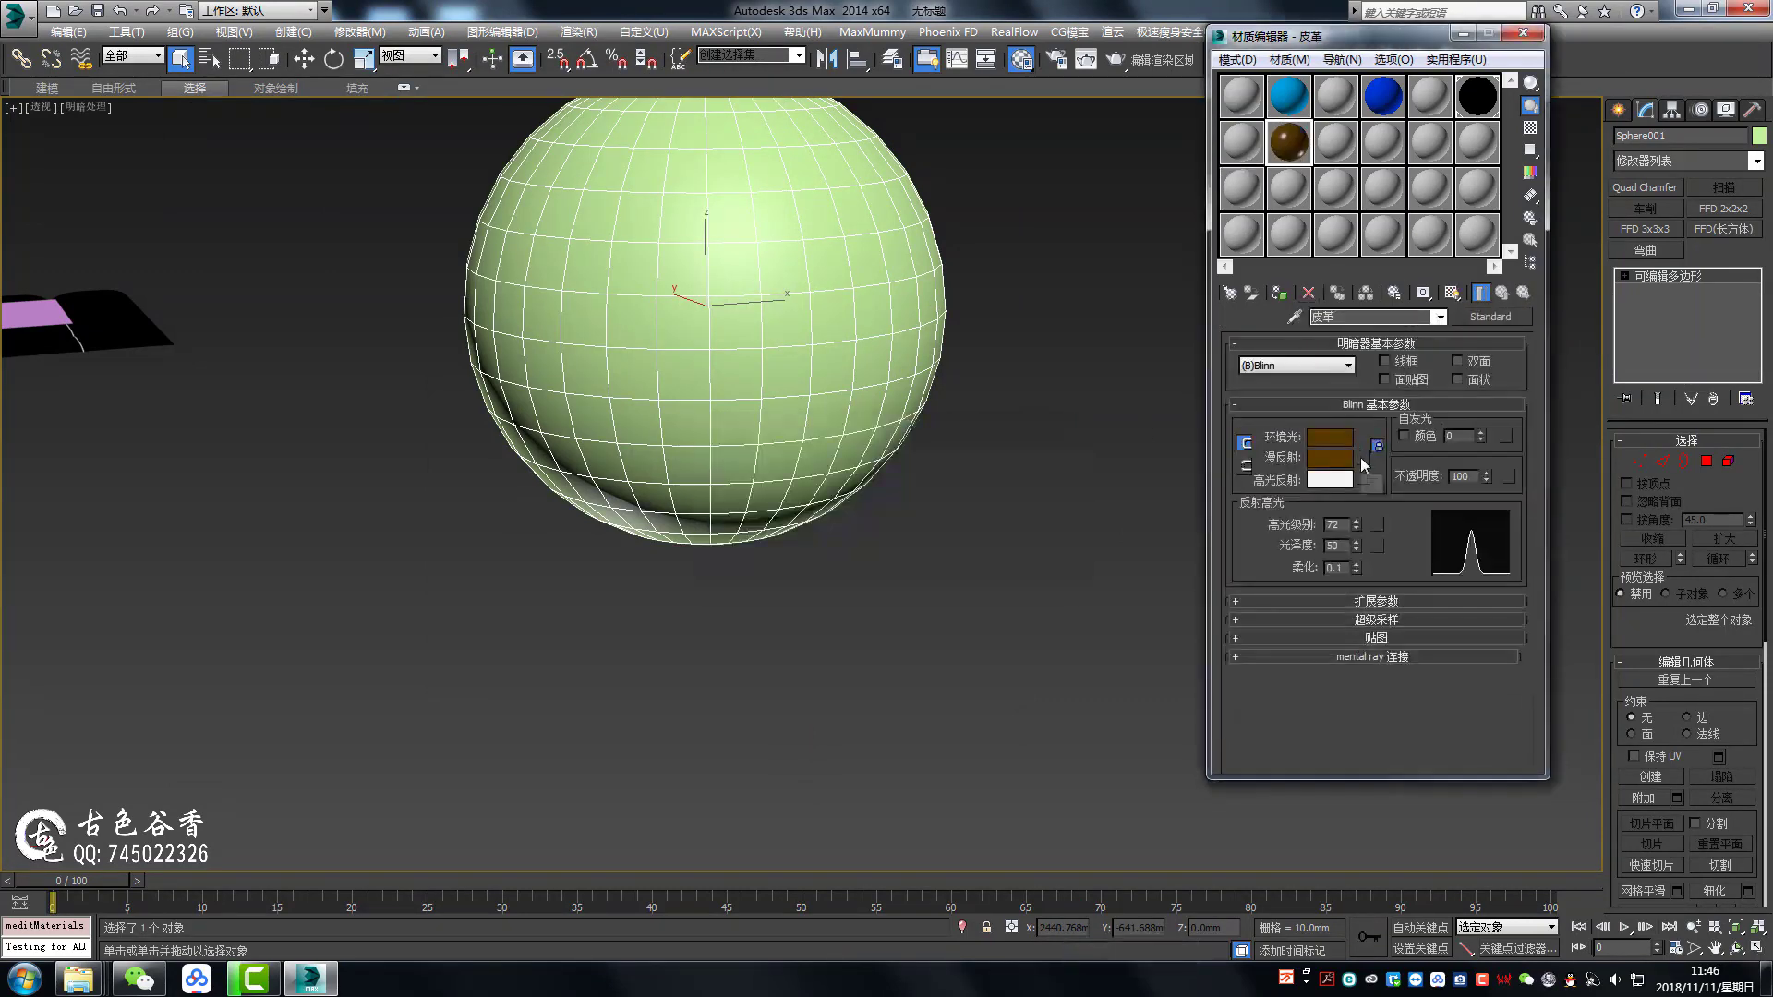
click(1361, 457)
scroll(597, 413, down, 5)
double_click(545, 384)
click(1351, 388)
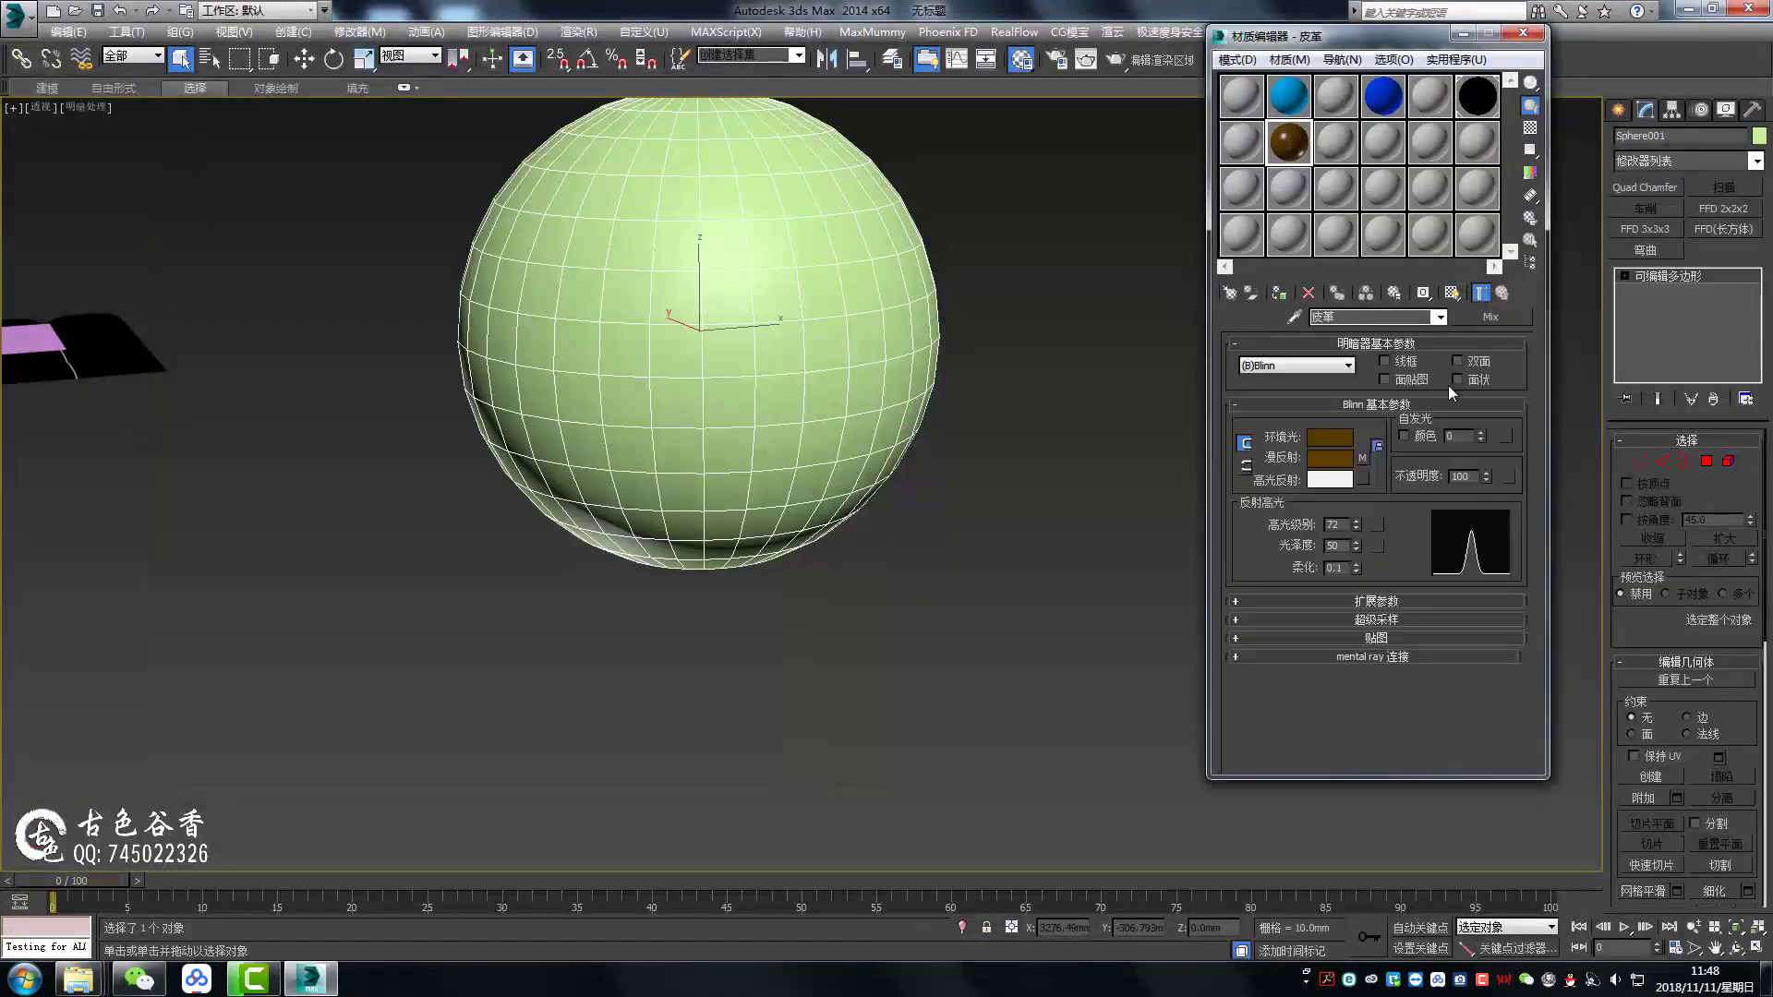
- Apply the leather material to the sphere and show its extended parameters
click(1278, 293)
click(1057, 495)
scroll(1057, 495, up, 3)
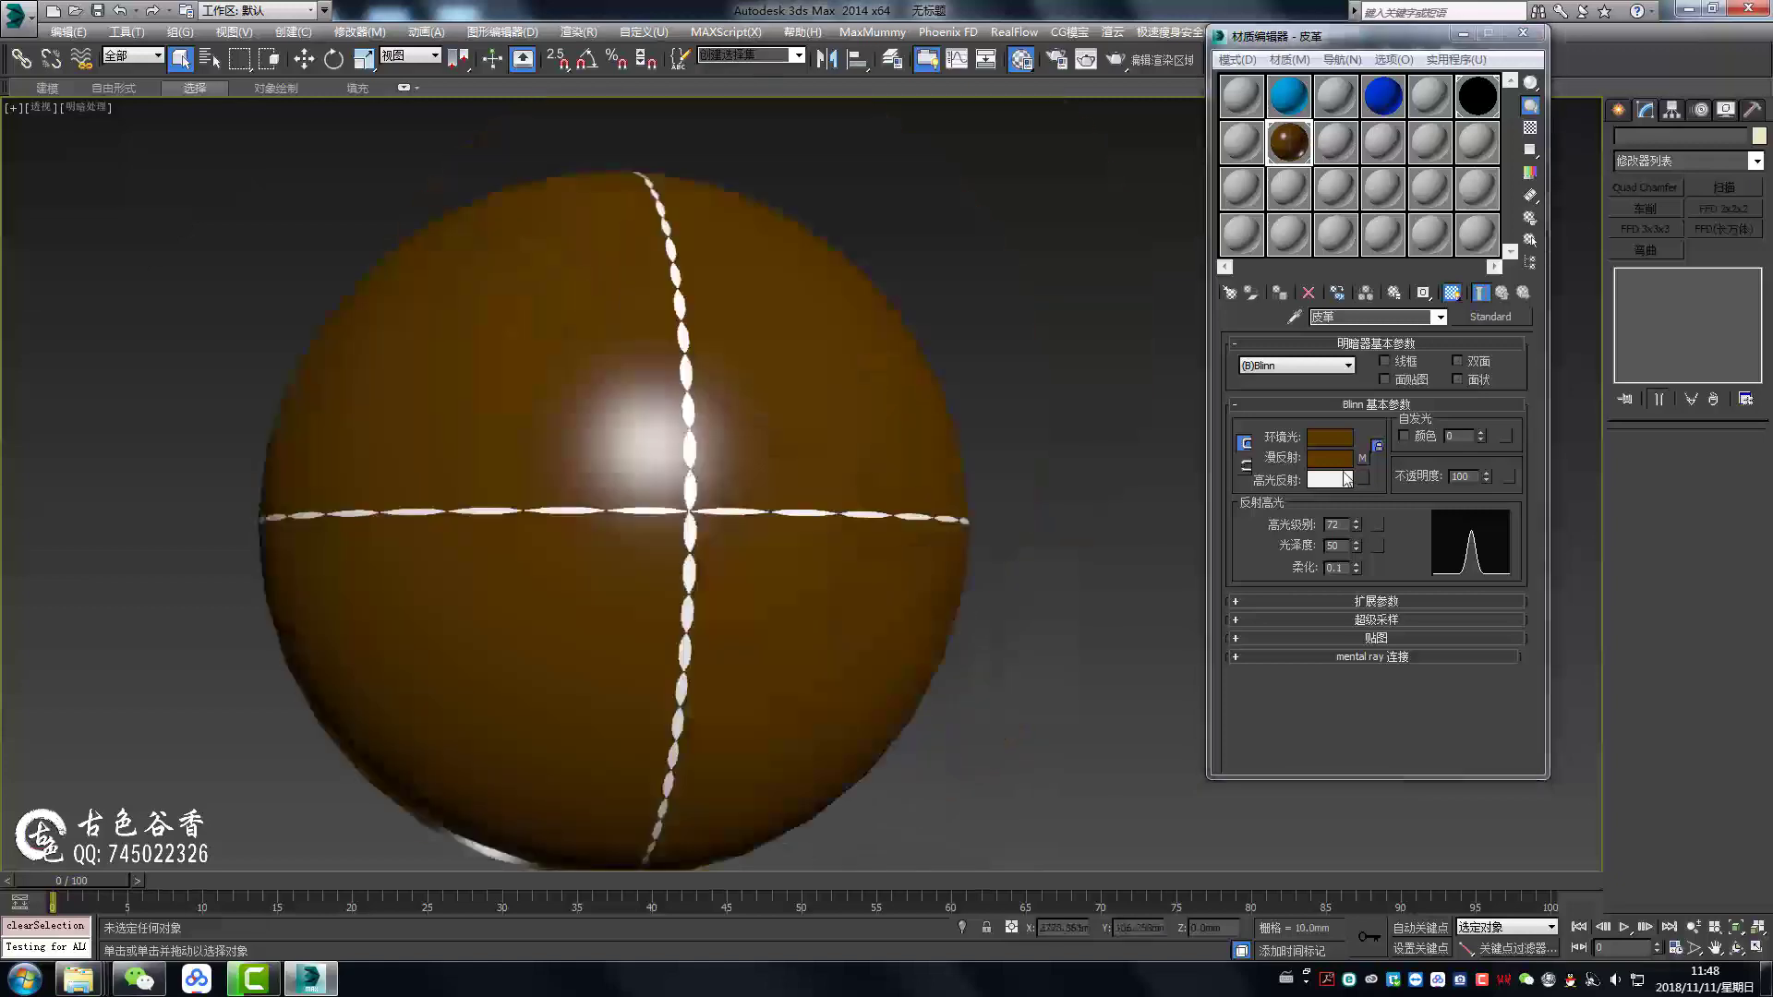
click(1359, 602)
- Tile the Mix map's stitch bitmap 5.0 in U and V, then select the leather plane in Top view
click(1440, 702)
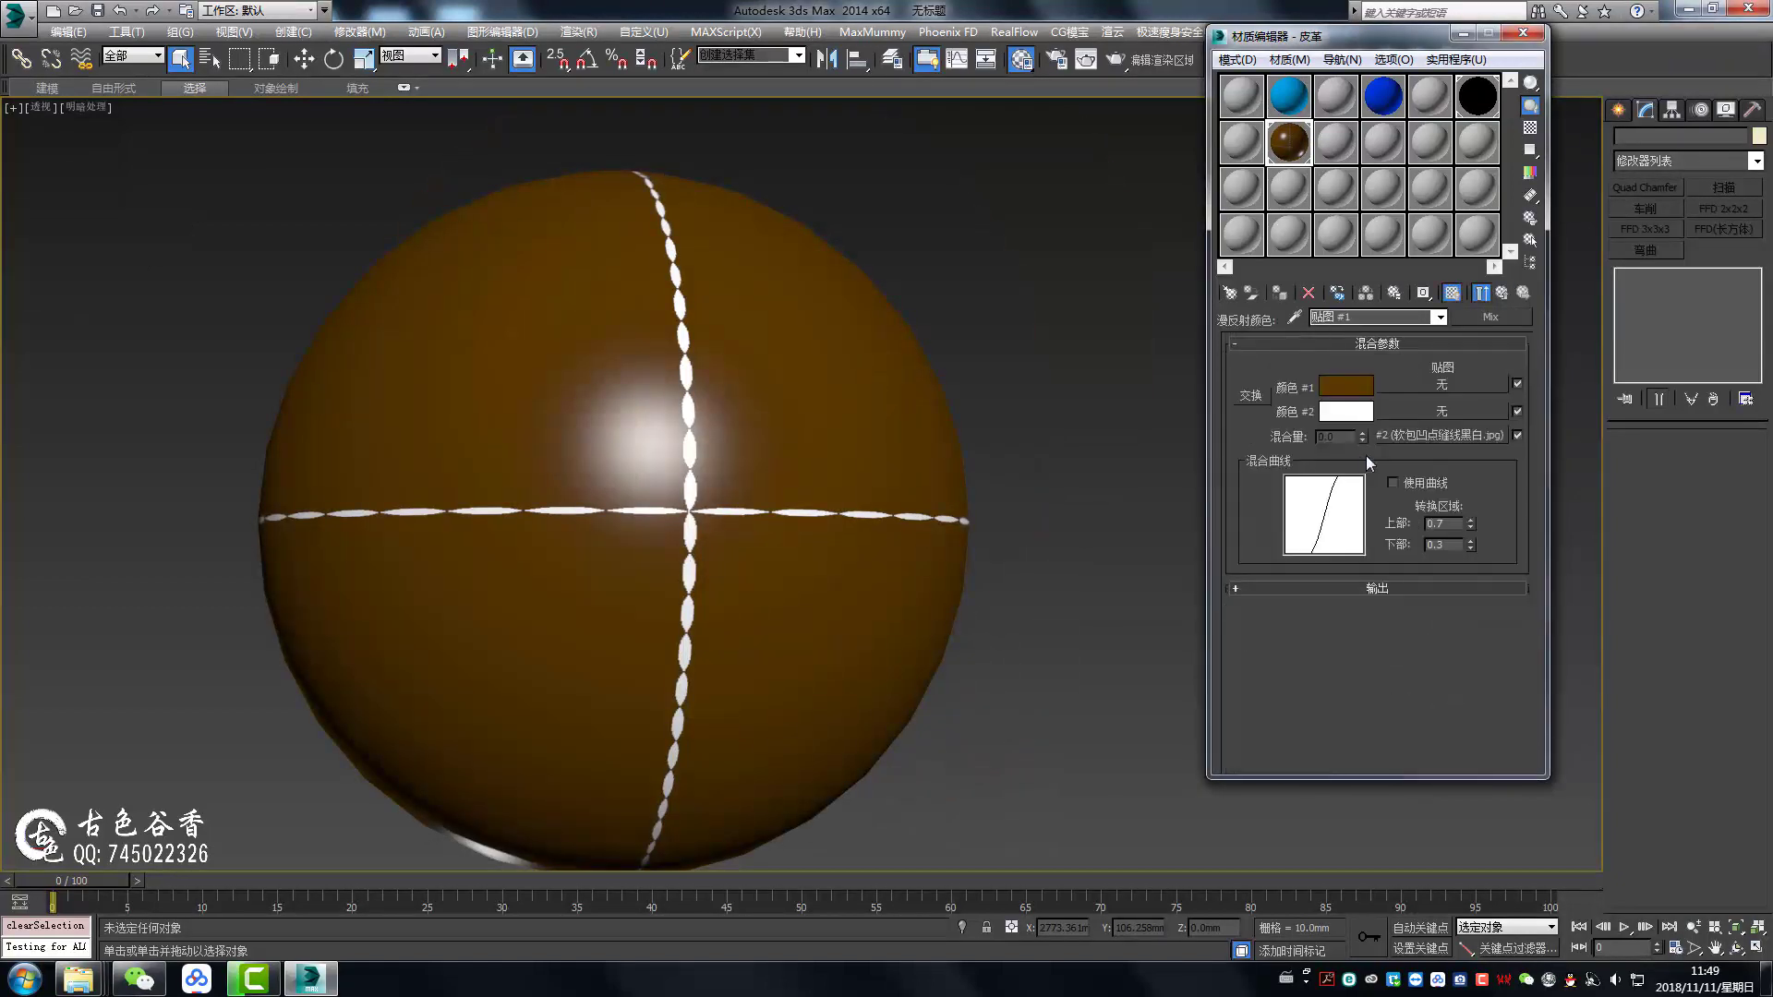
text(5)
key(Tab)
text(5)
scroll(803, 514, up, 3)
scroll(792, 507, down, 3)
scroll(772, 634, up, 5)
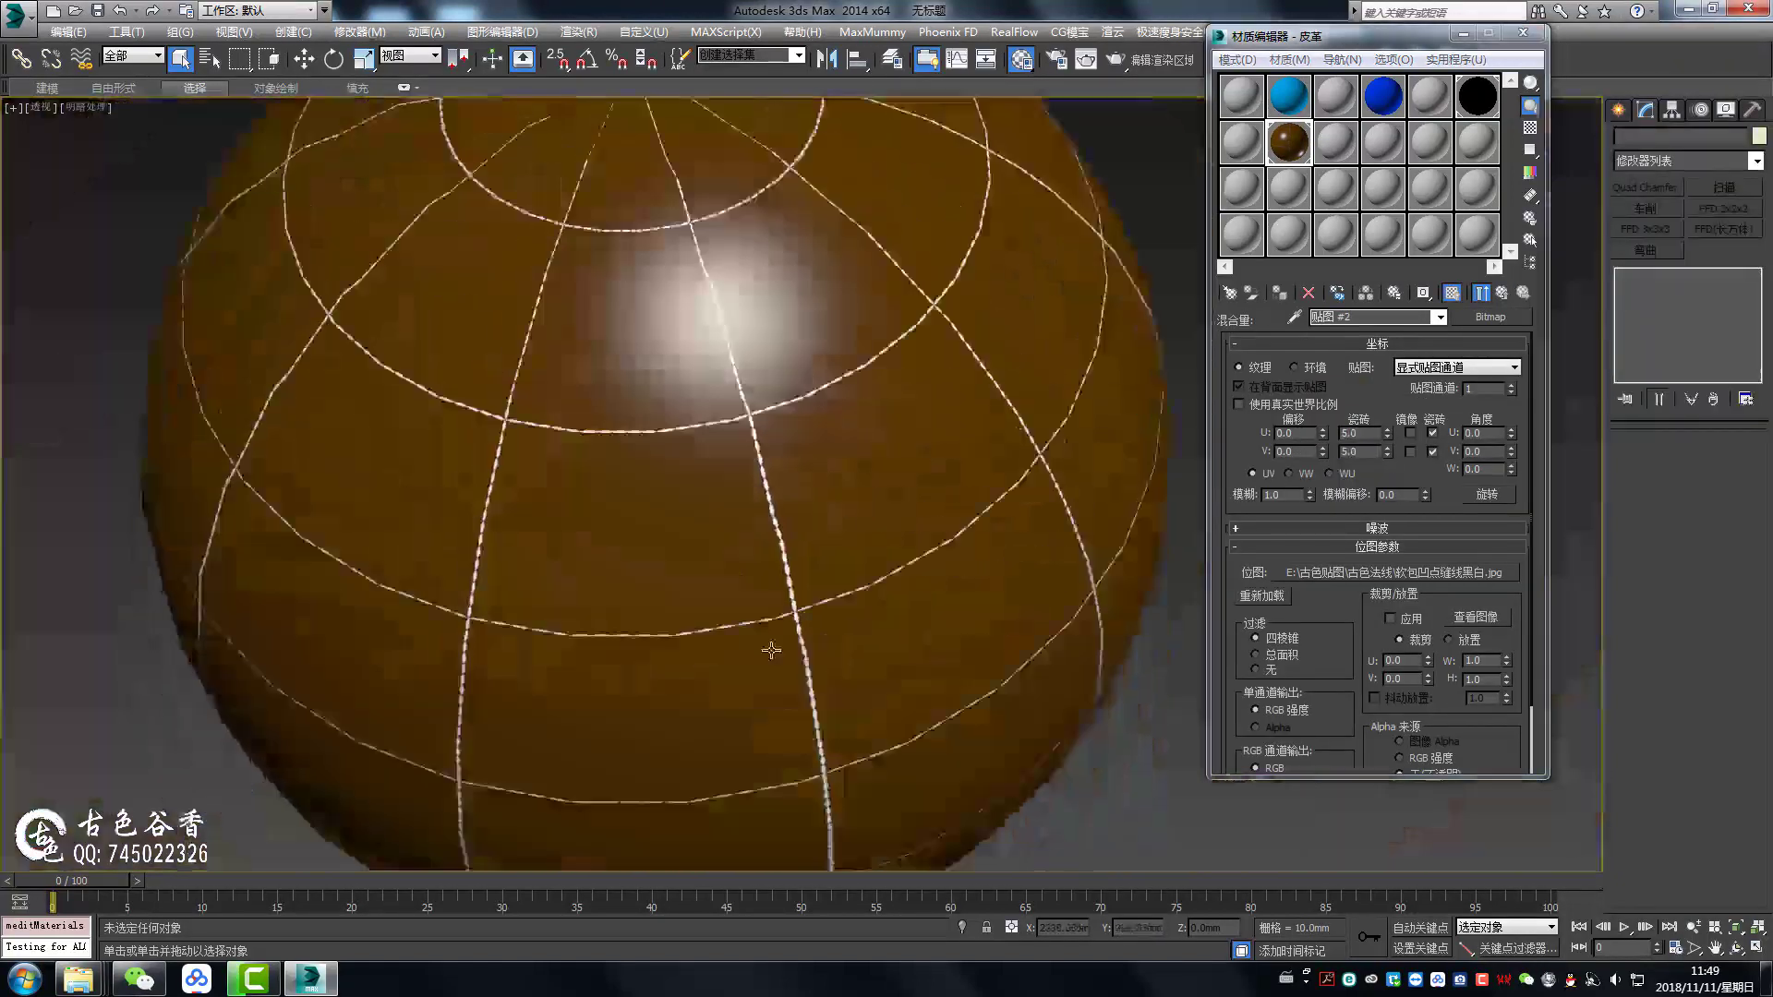
scroll(667, 450, down, 5)
scroll(803, 388, down, 3)
scroll(803, 388, down, 2)
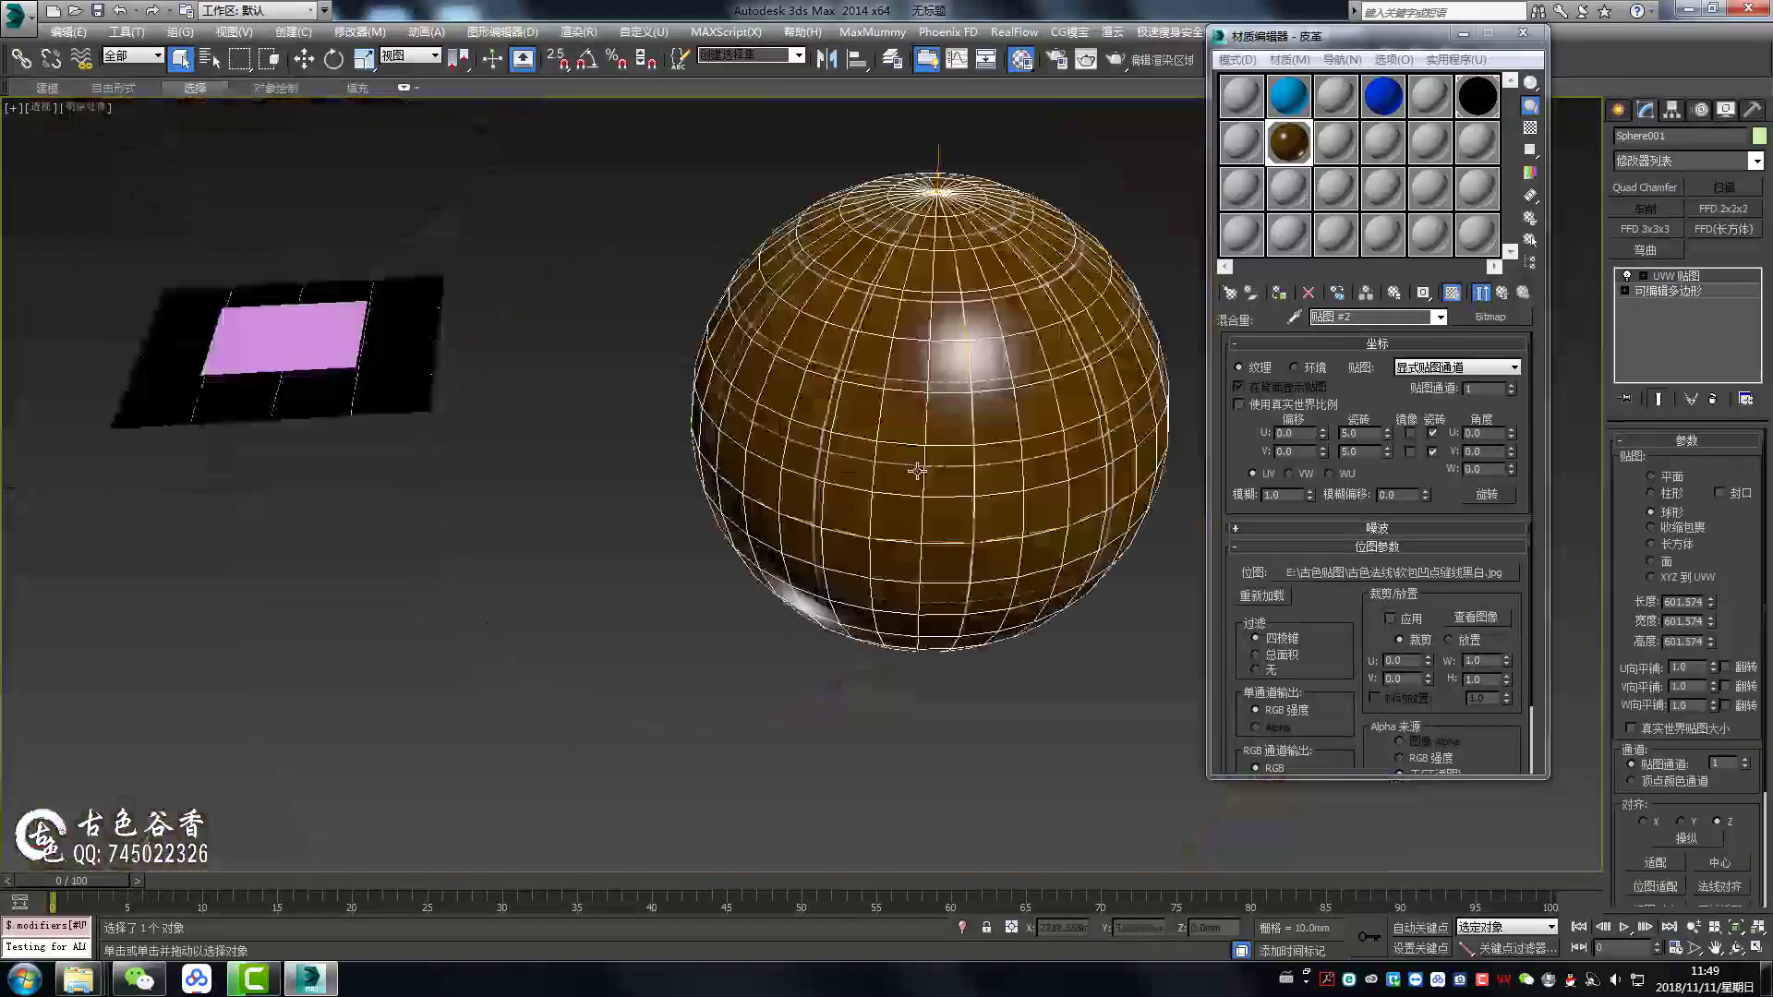
key(t)
click(1621, 110)
- Add a bitmap to the leather's Specular Level slot and render a perspective preview of the panel
key(p)
scroll(1030, 625, up, 3)
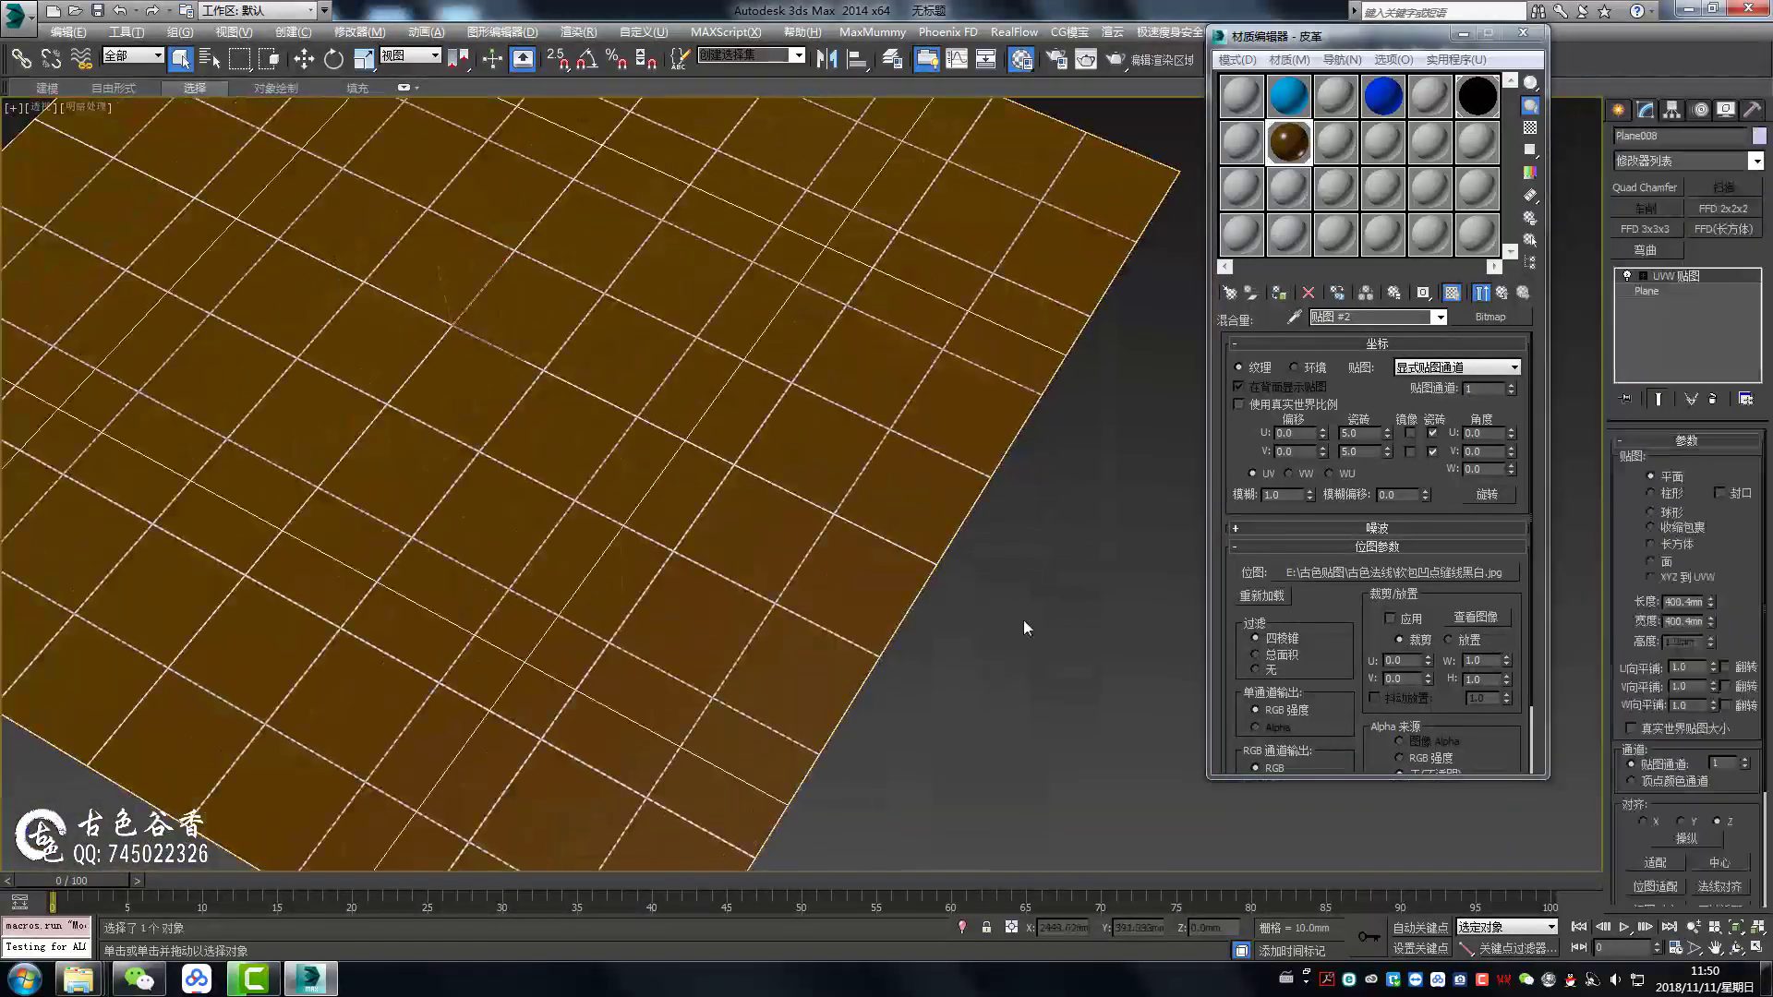
scroll(658, 491, up, 3)
key(Up)
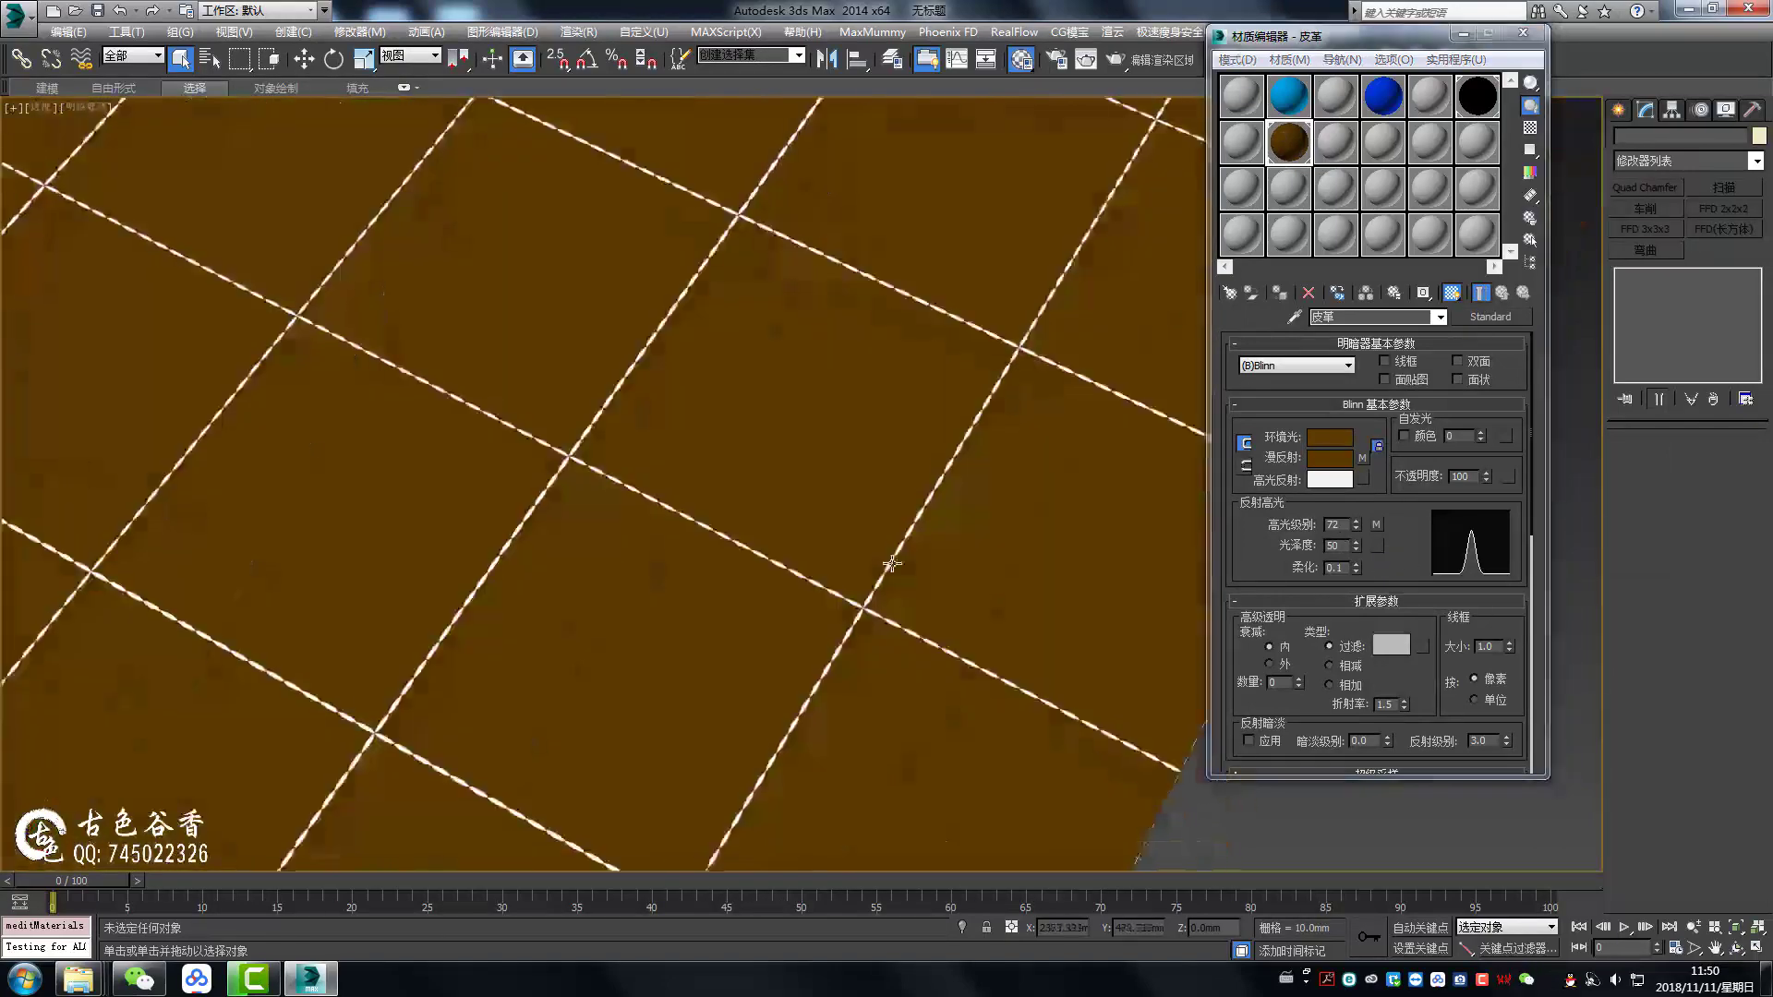
click(1378, 525)
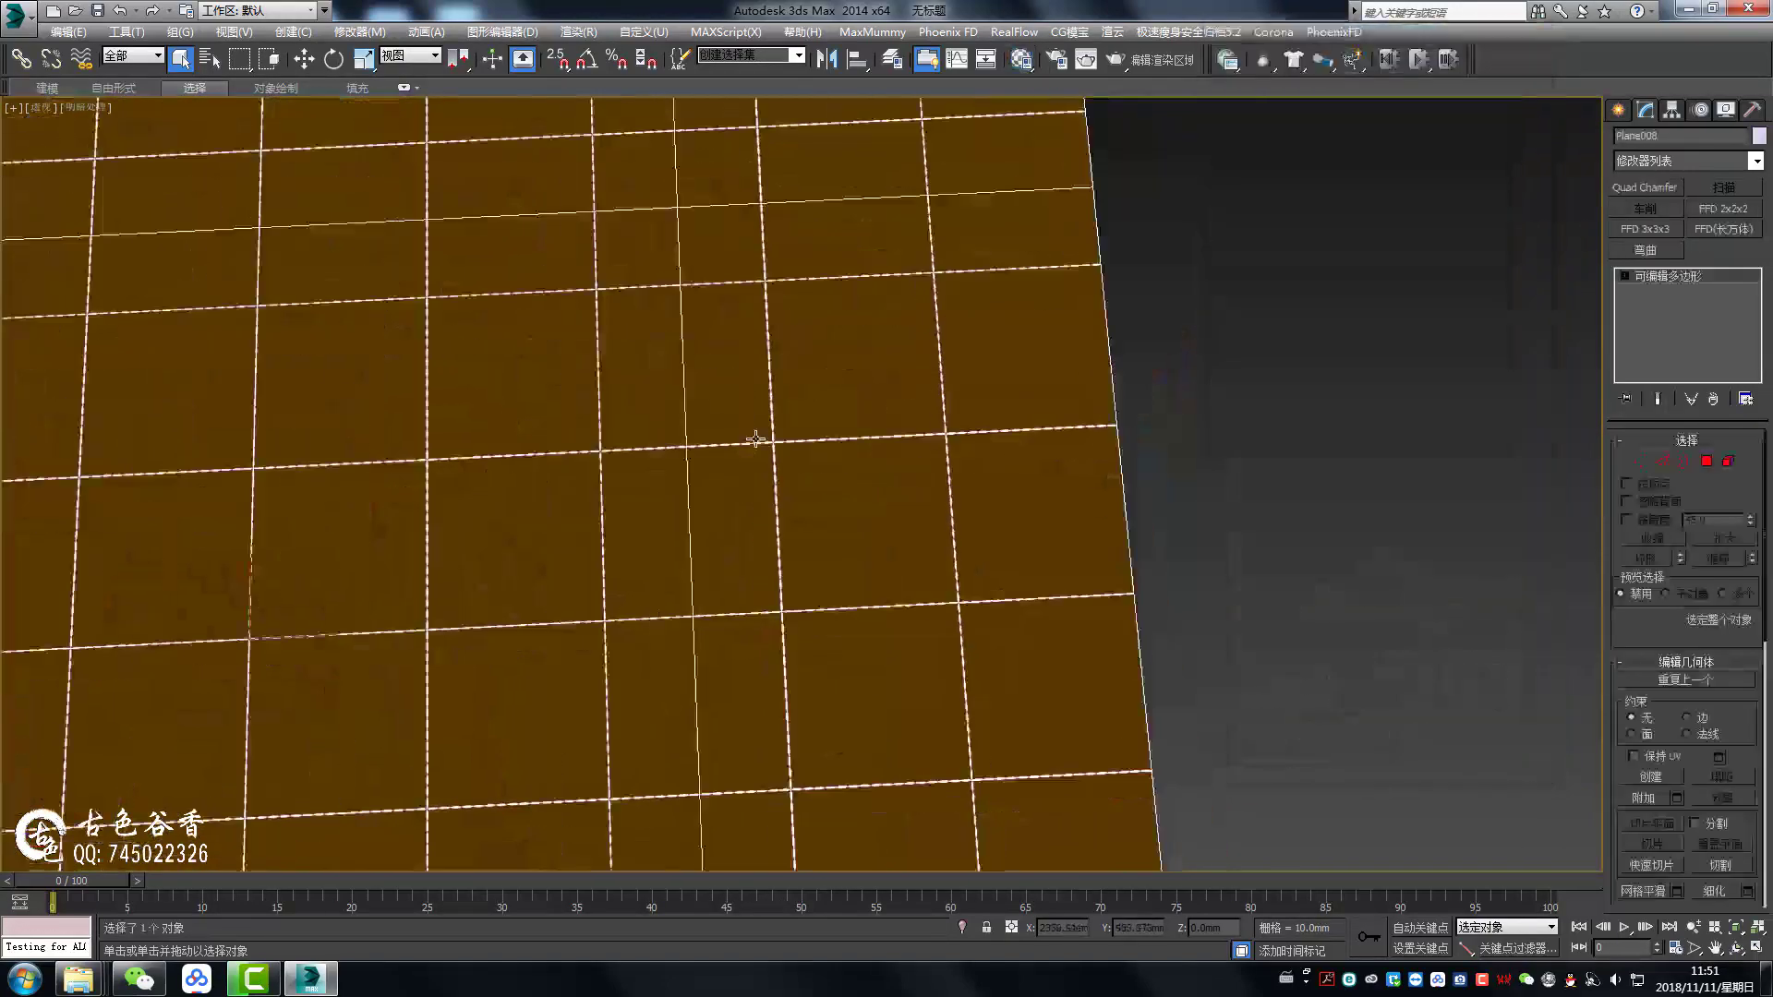
key(shift+q)
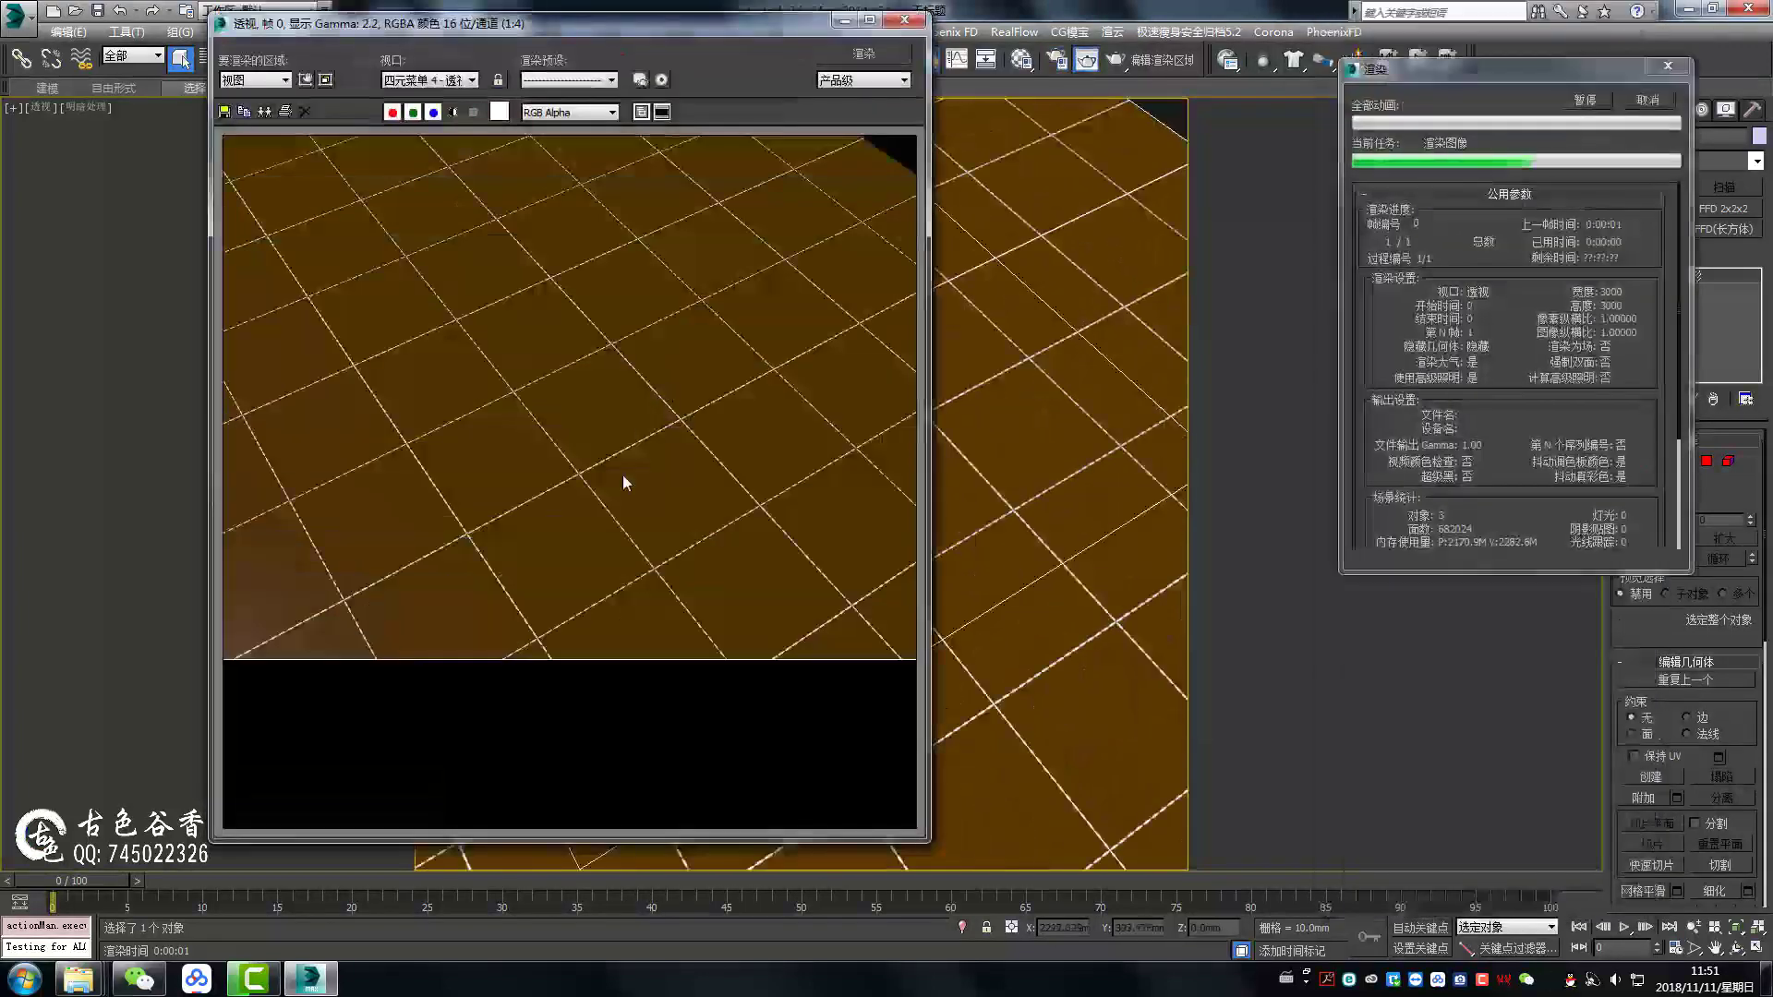
- Add the normal map to the leather material and re-render the tufted panel
scroll(623, 482, up, 4)
scroll(766, 436, down, 2)
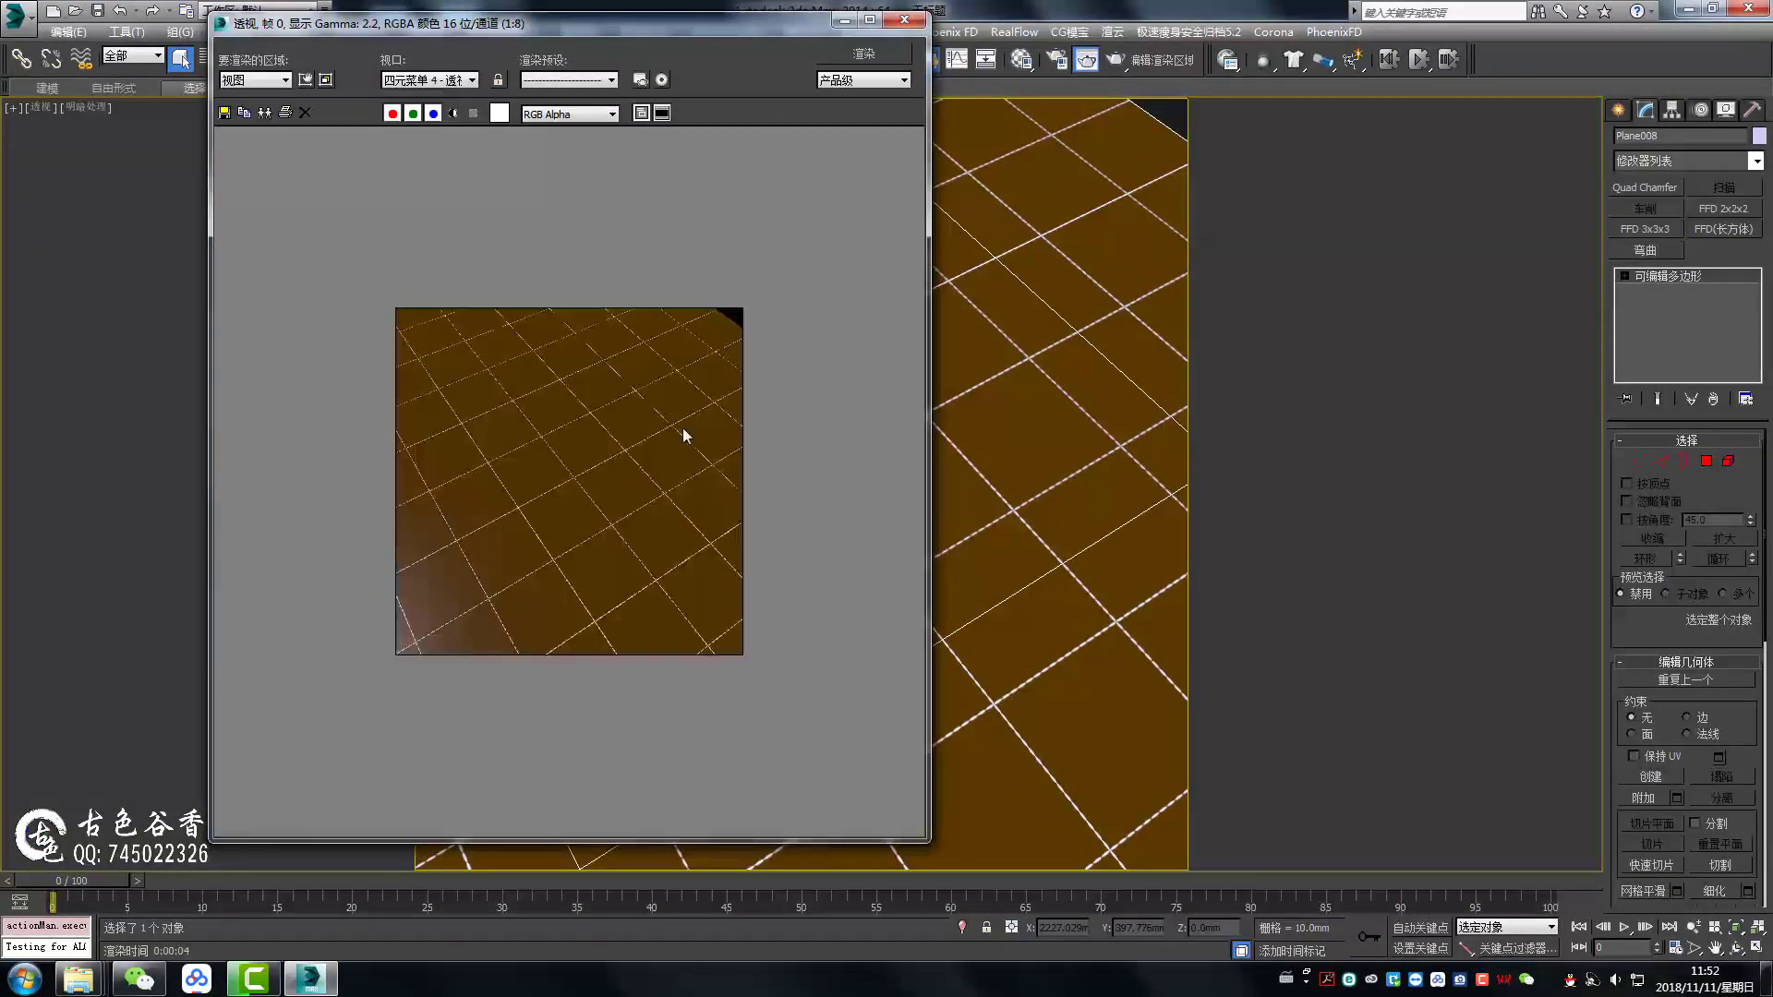
key(m)
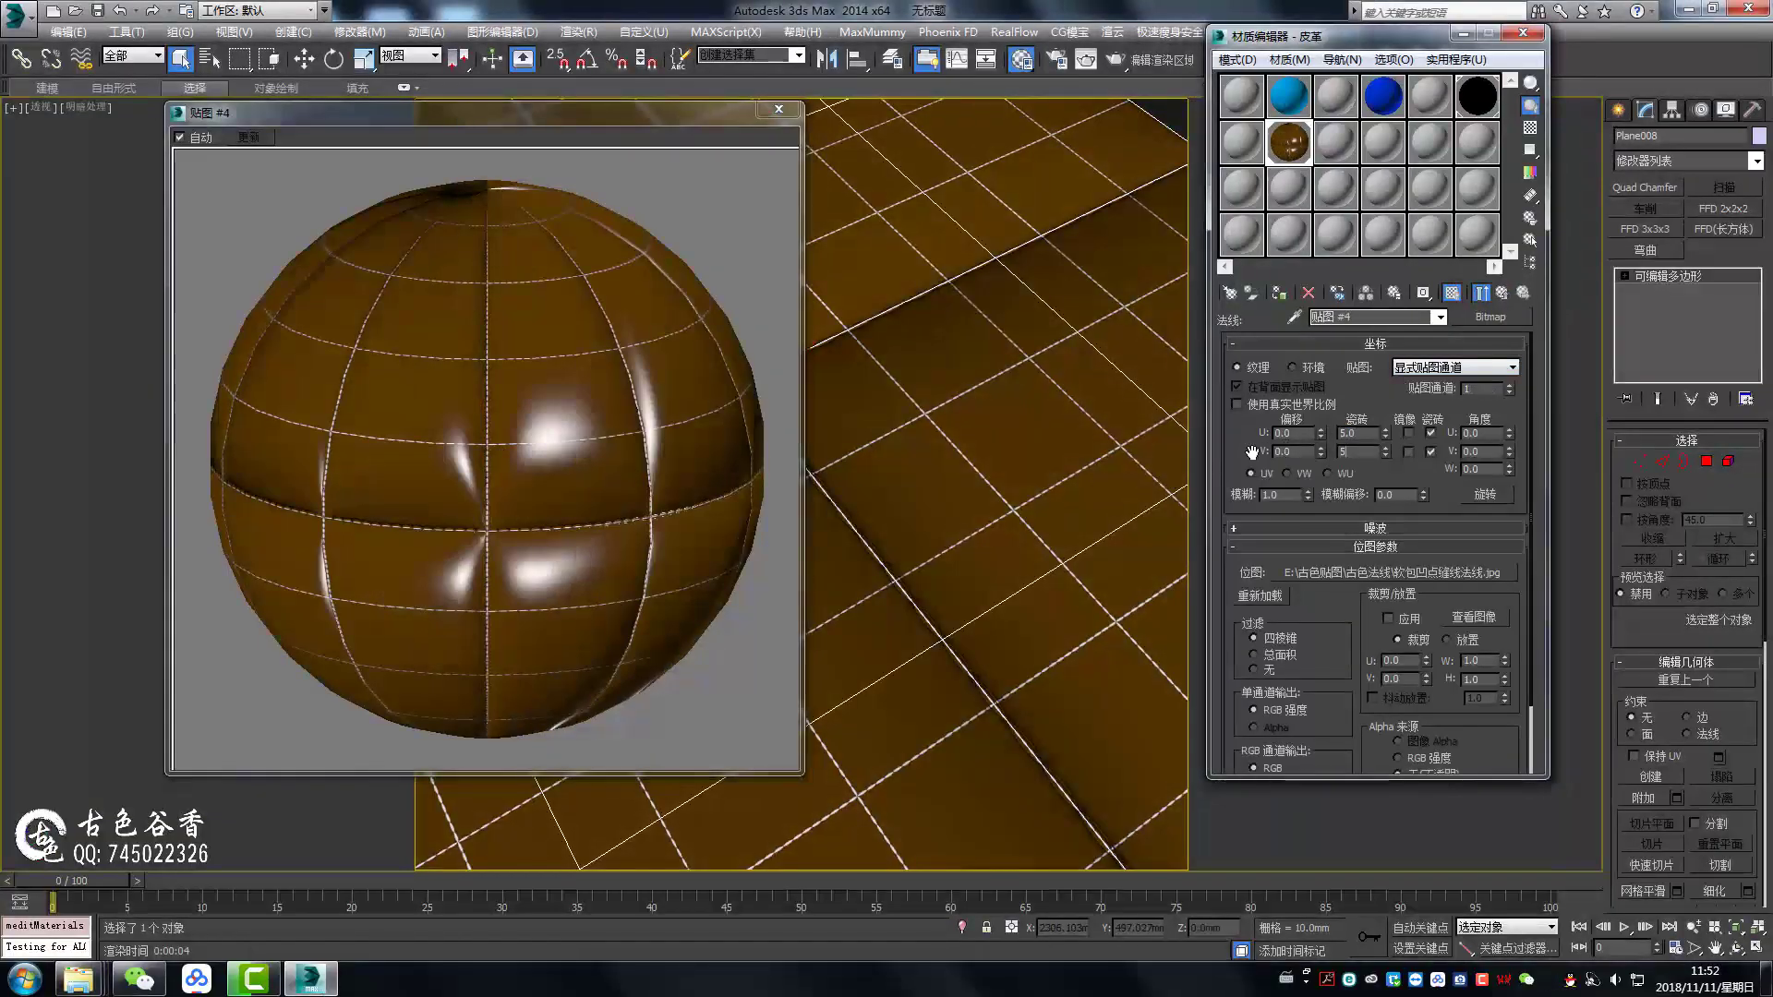
click(1438, 513)
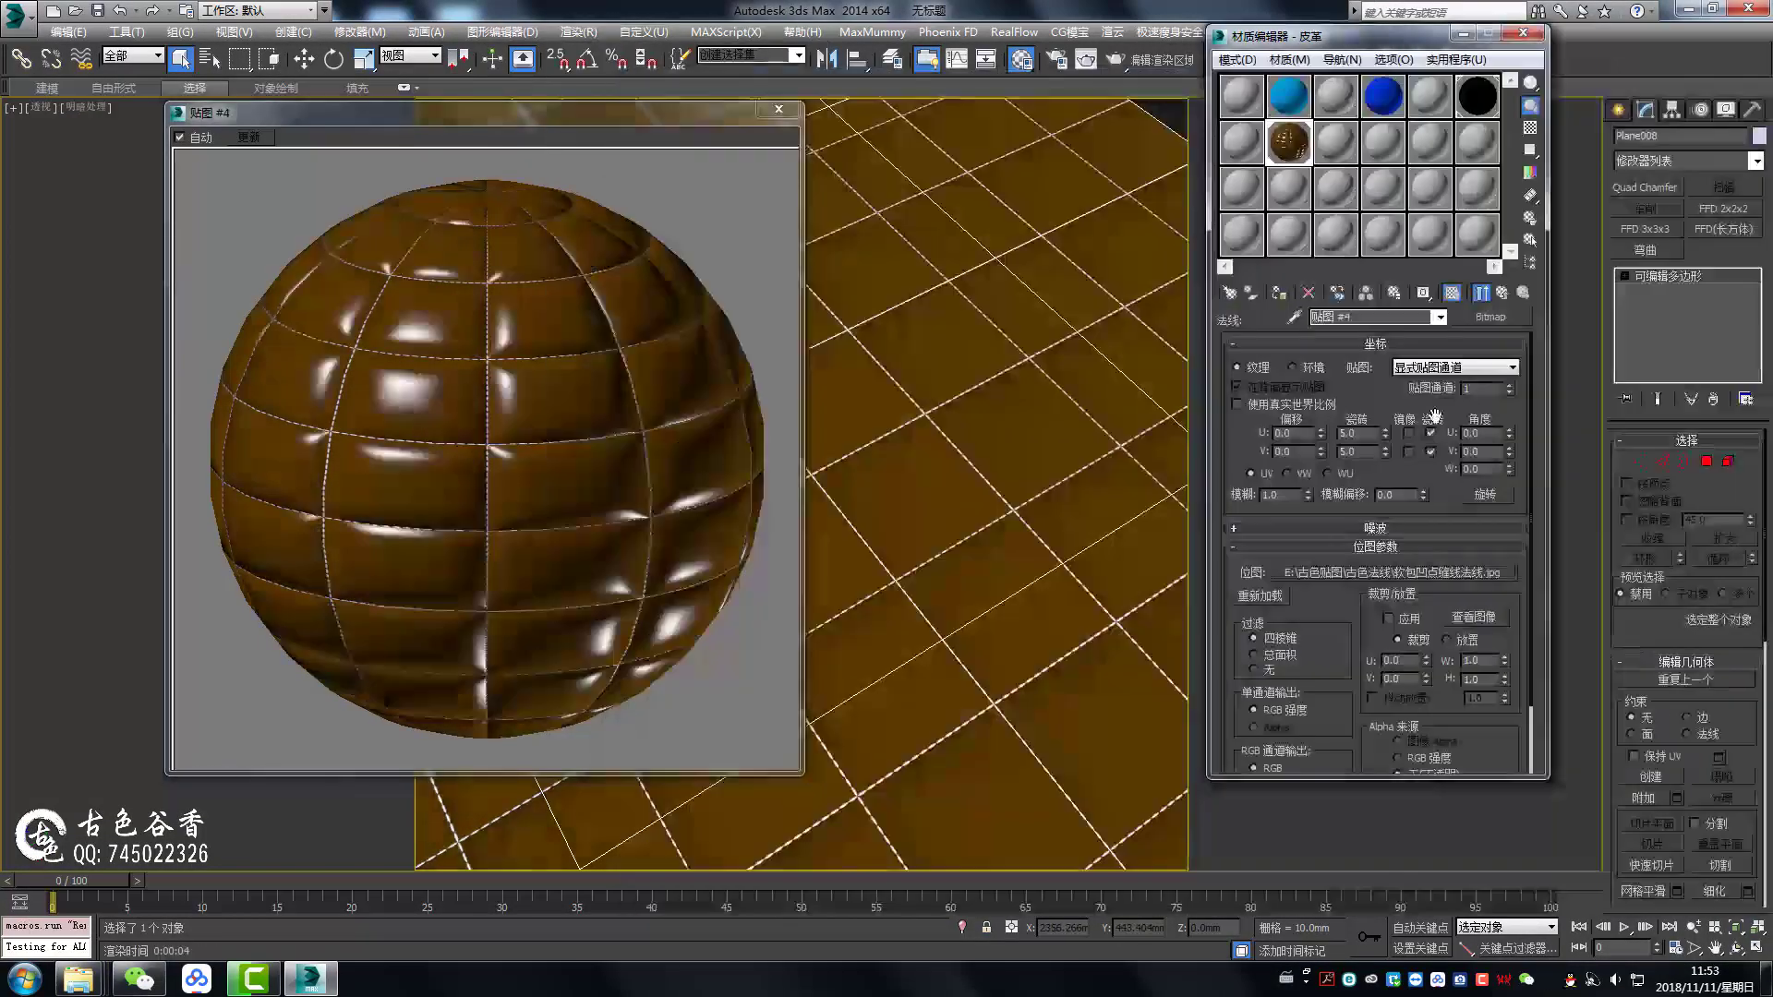
click(1525, 39)
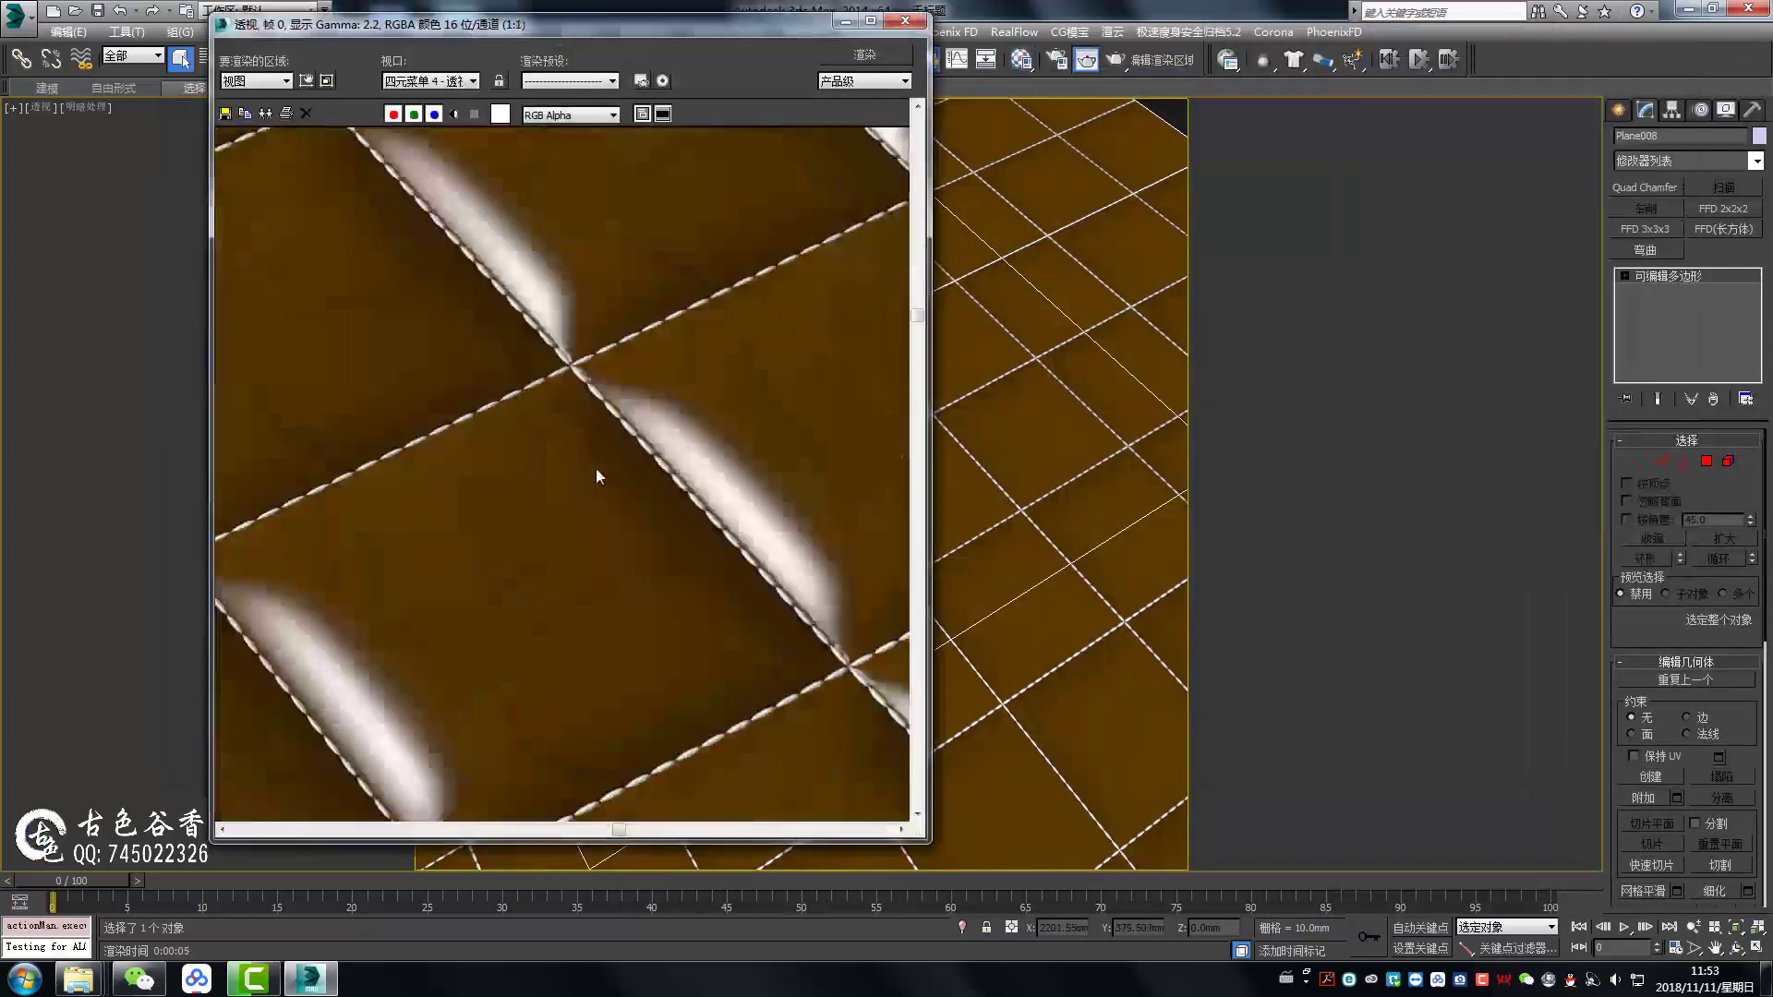
key(shift+q)
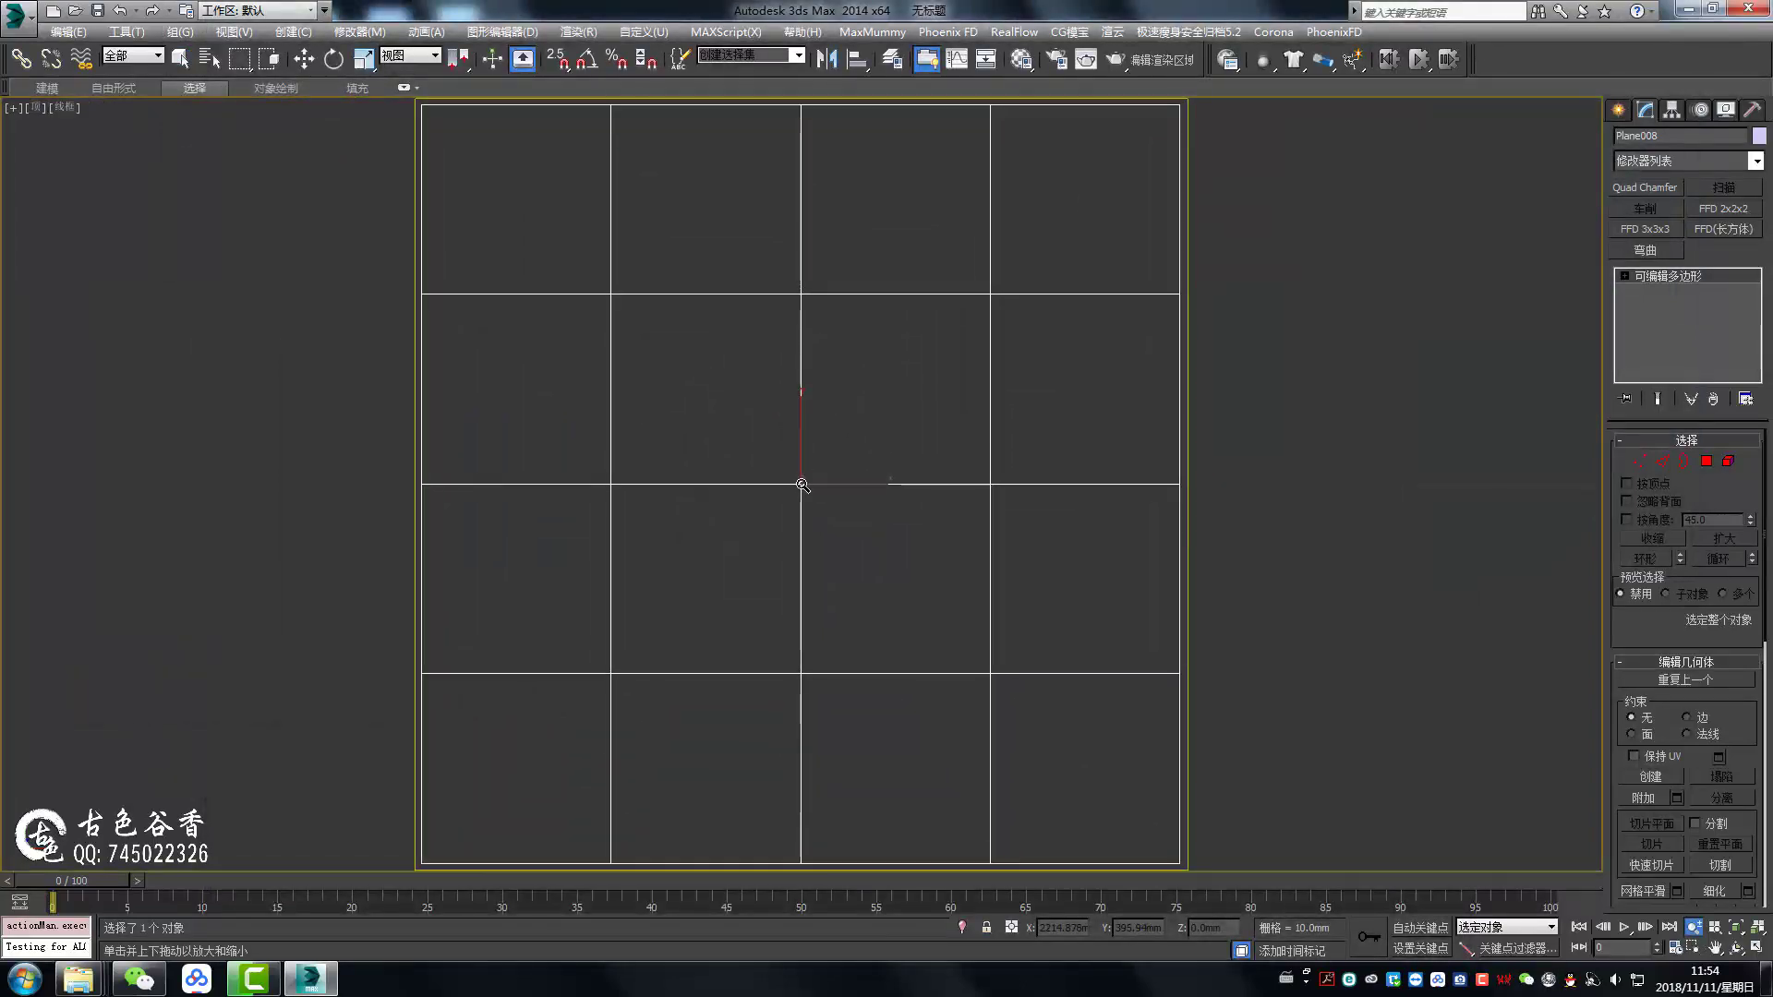
- Render the Top viewport showing glossy brown tufted cushions with white stitched seams
key(shift+q)
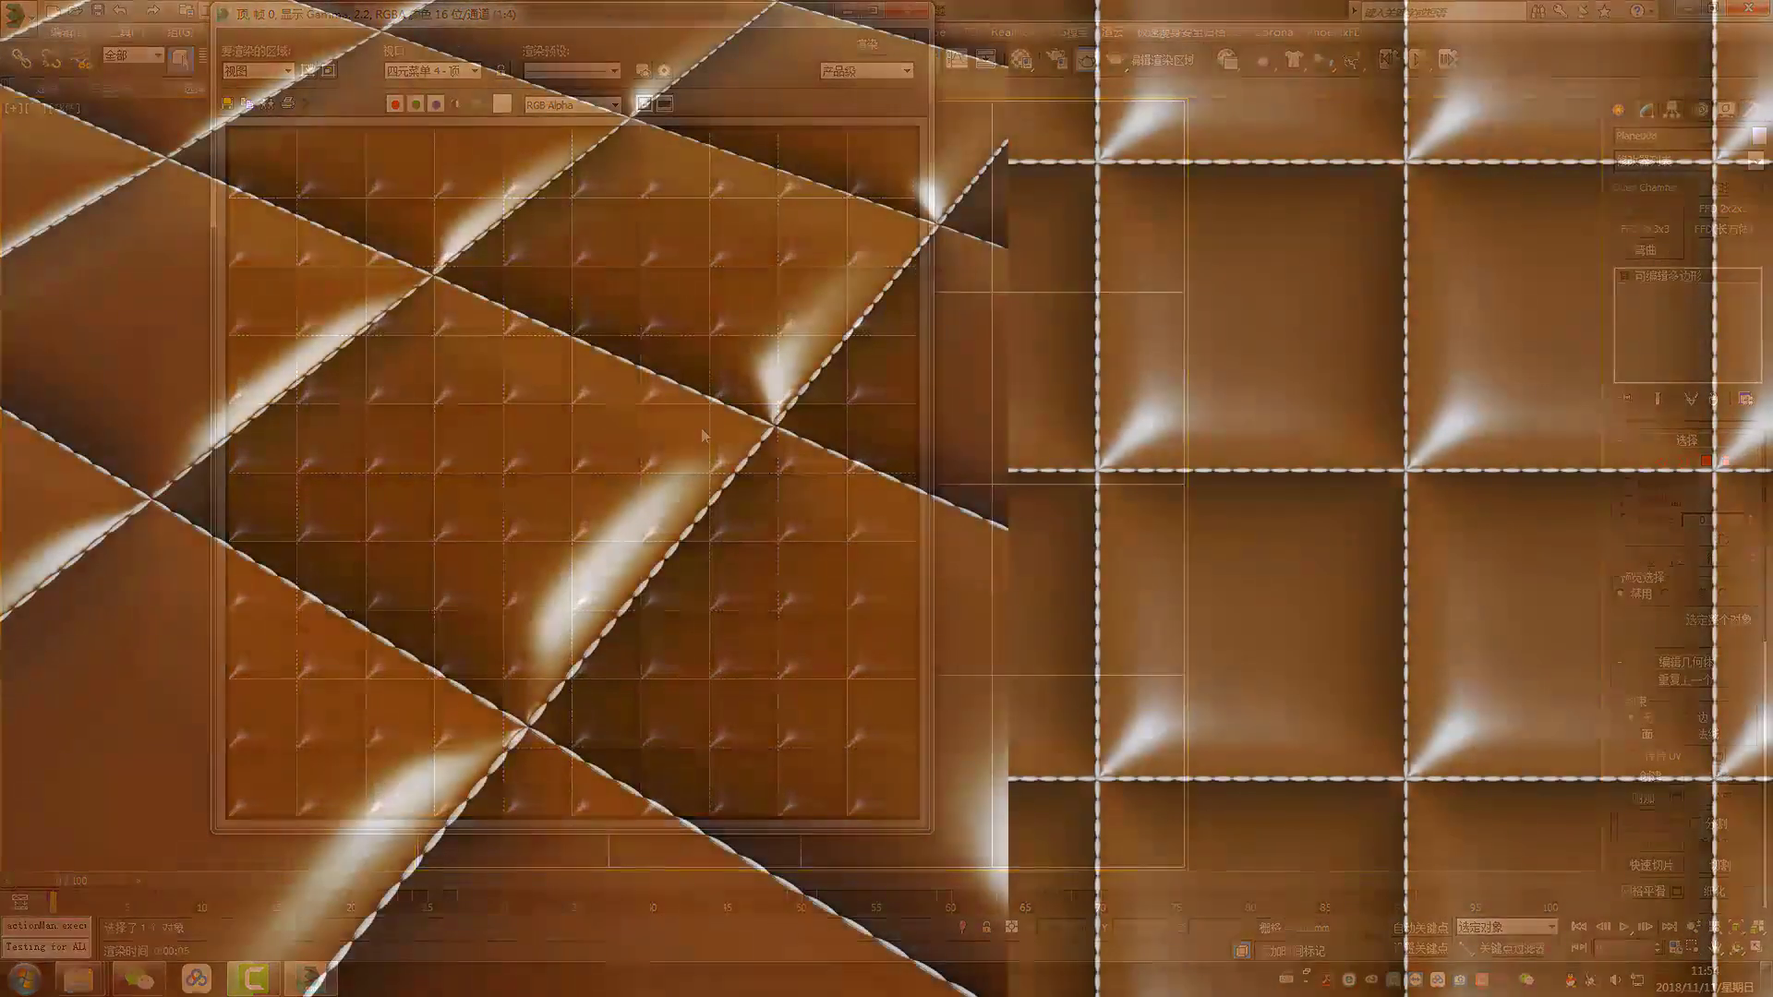